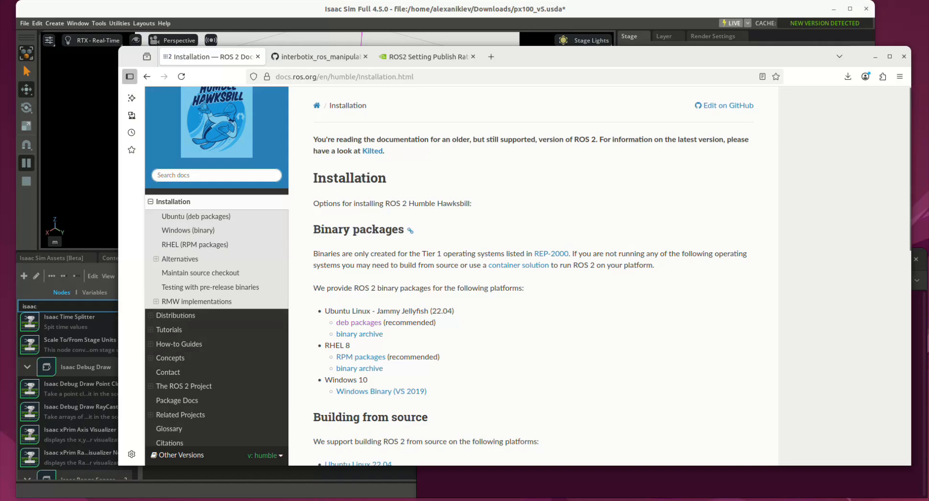
Step: Open the Ubuntu deb packages page from the ROS 2 Humble installation documentation
scroll(532, 276, down, 10)
scroll(532, 275, up, 10)
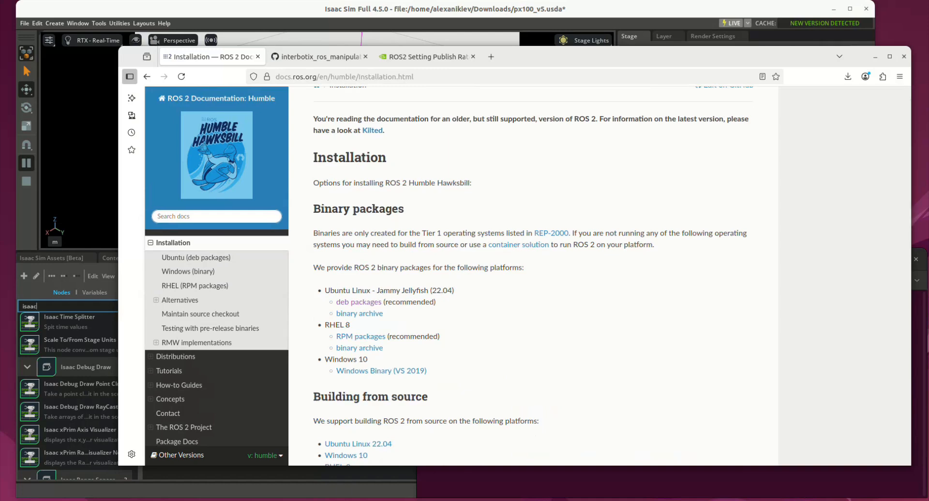
click(359, 302)
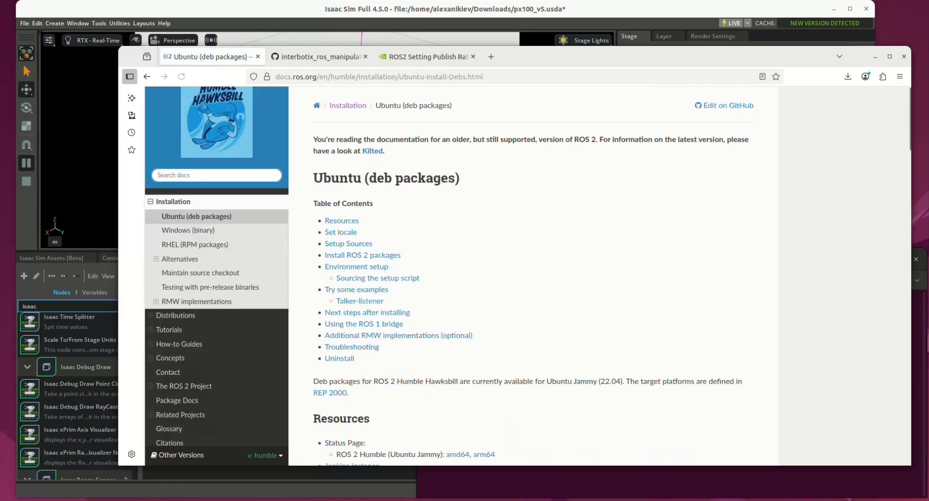
Step: Examine the install commands for ros-humble-desktop and ros-dev-tools, the setup script sourcing command, and the Talker-listener examples
scroll(359, 303, down, 5)
scroll(532, 276, down, 15)
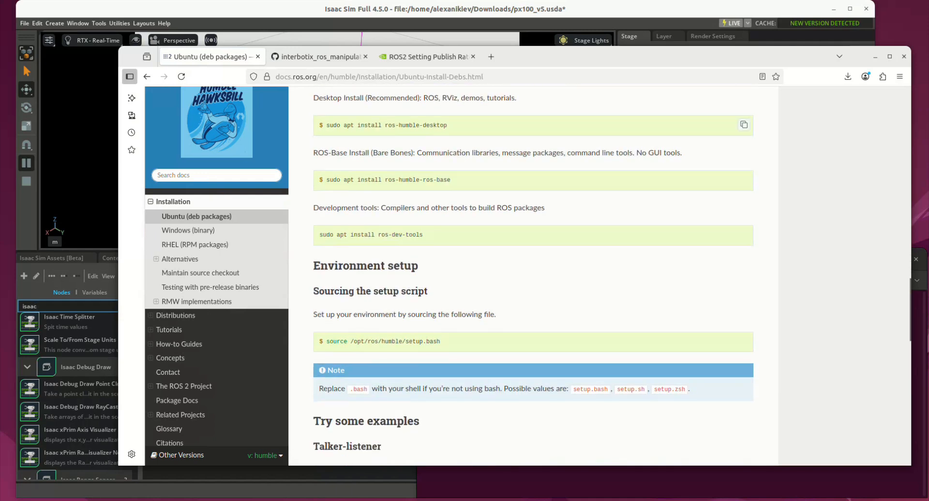
triple_click(387, 125)
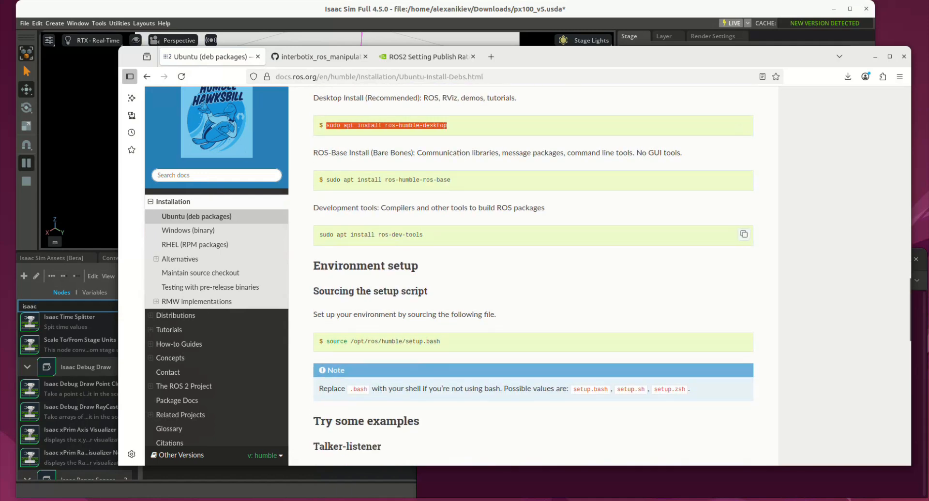
triple_click(371, 235)
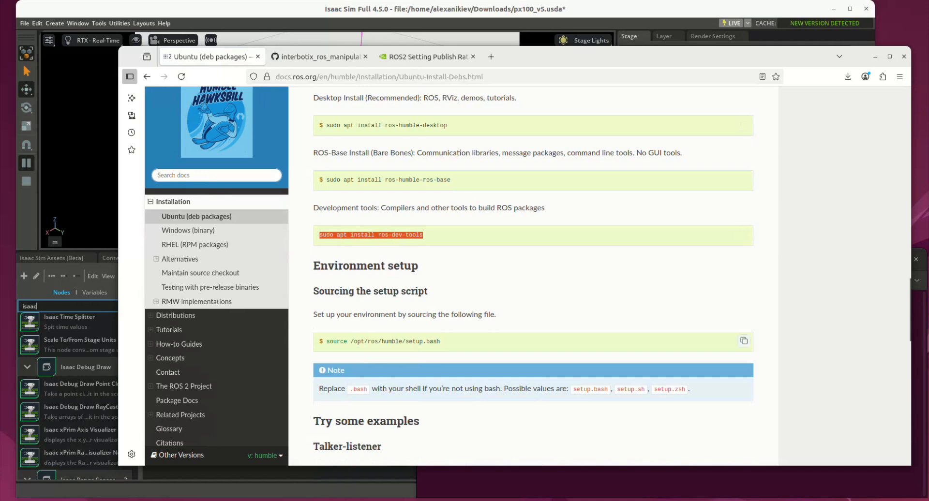
triple_click(382, 341)
scroll(533, 275, down, 5)
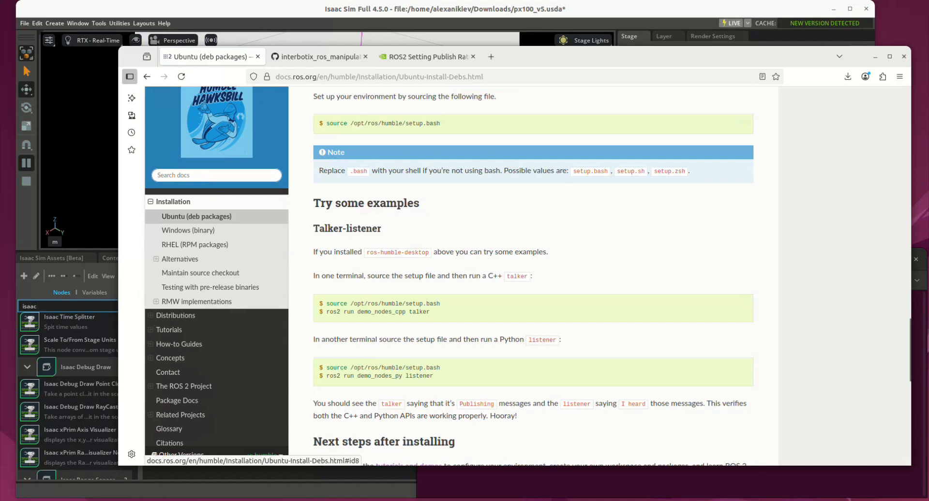
click(346, 229)
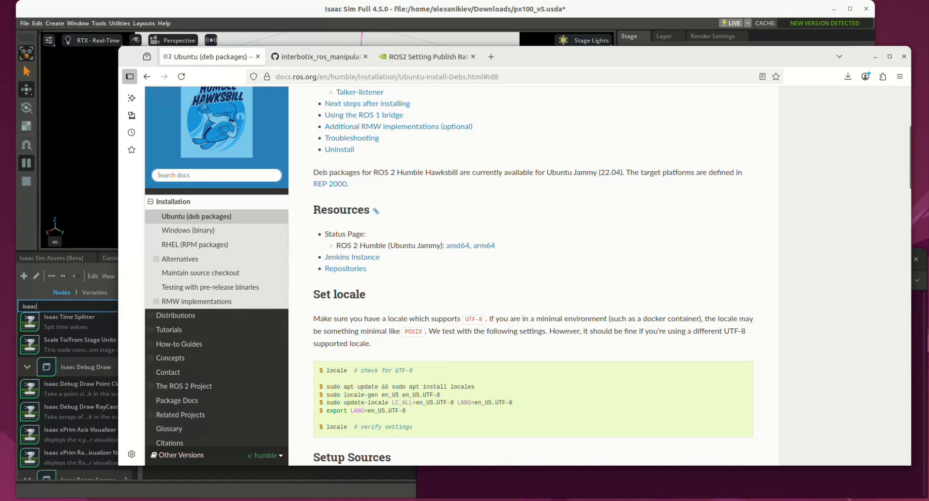
Step: Inspect the interbotix_xsarm_control and interbotix_xsarm_ros_control folders in the interbotix_ros_manipulators GitHub repository
click(319, 56)
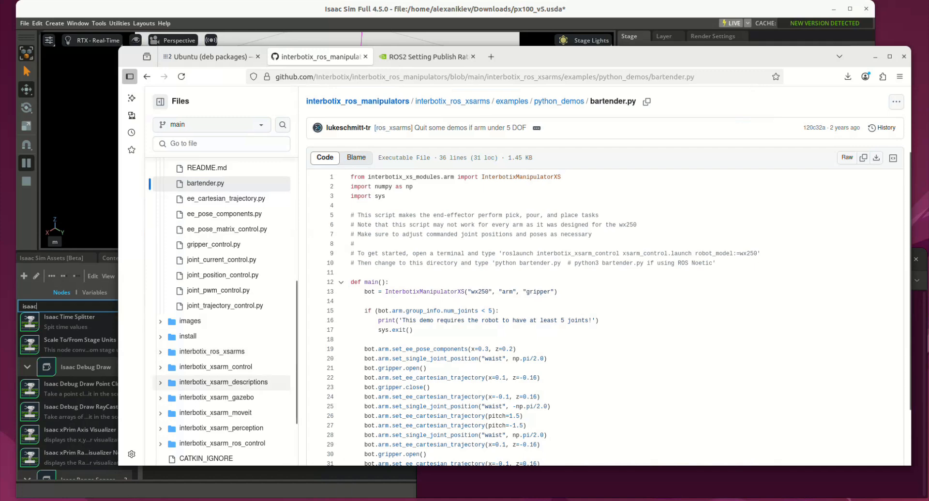
scroll(218, 375, down, 2)
scroll(221, 329, down, 2)
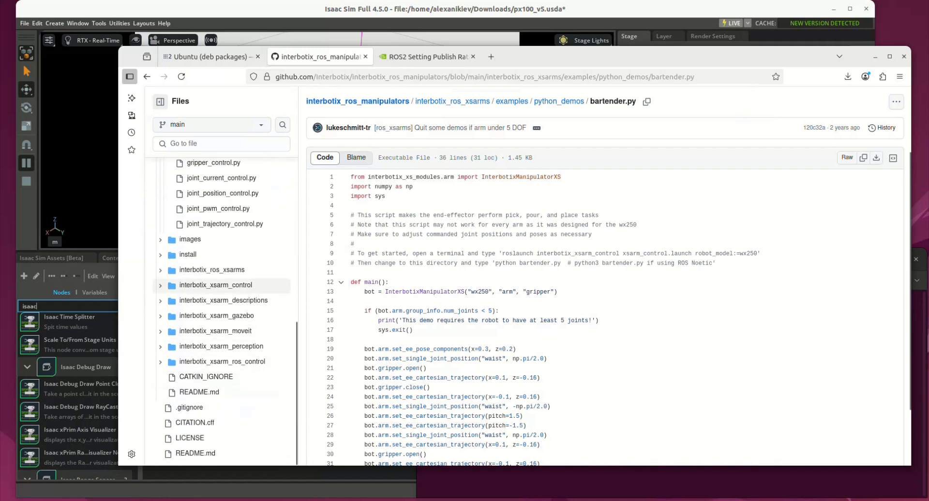
click(160, 286)
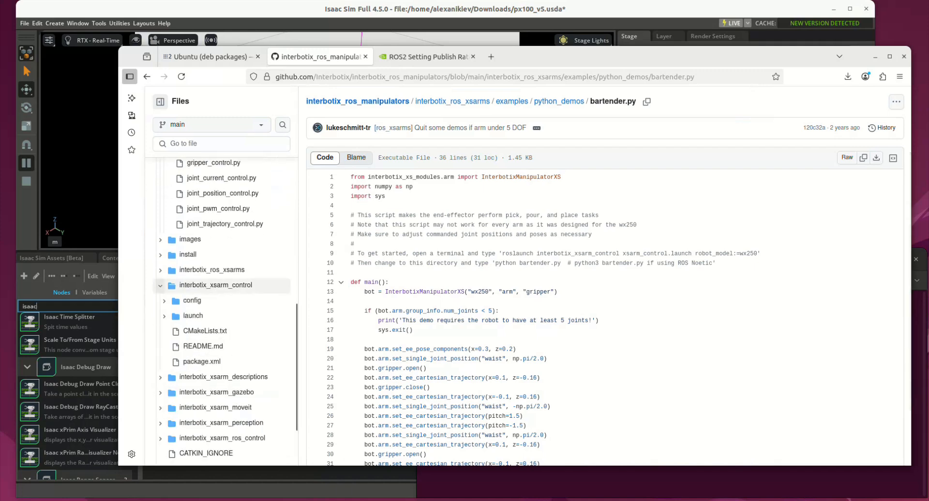
click(160, 285)
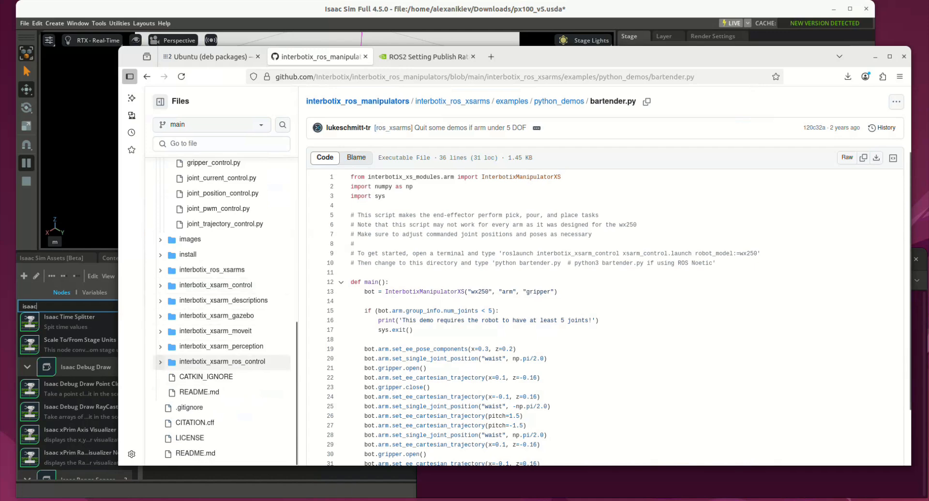
click(160, 362)
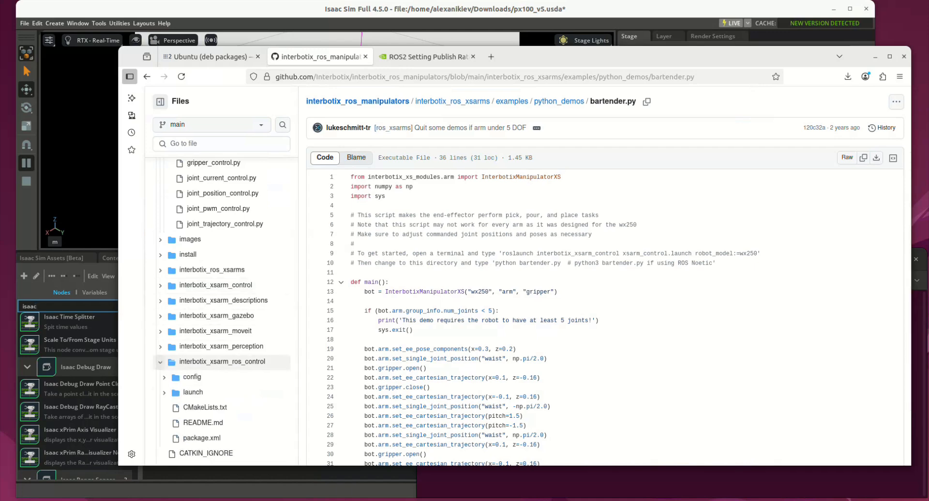
click(160, 361)
scroll(160, 273, up, 3)
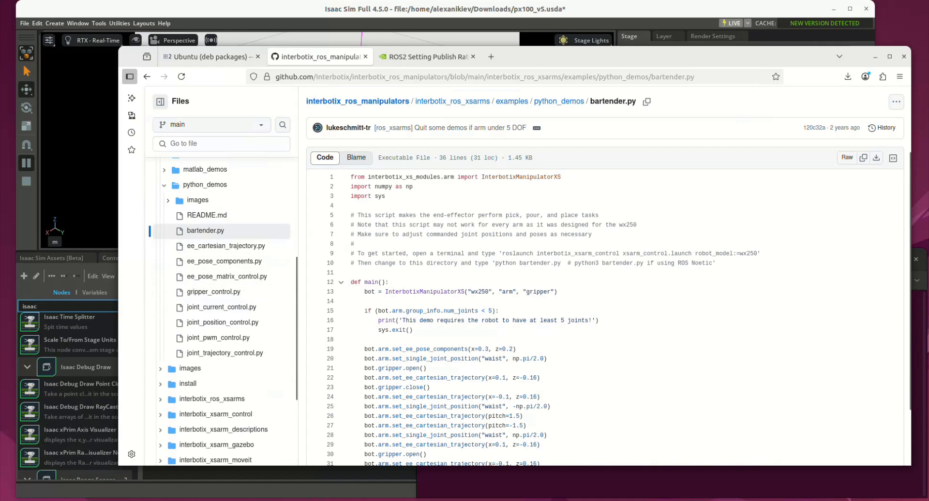
scroll(221, 313, up, 8)
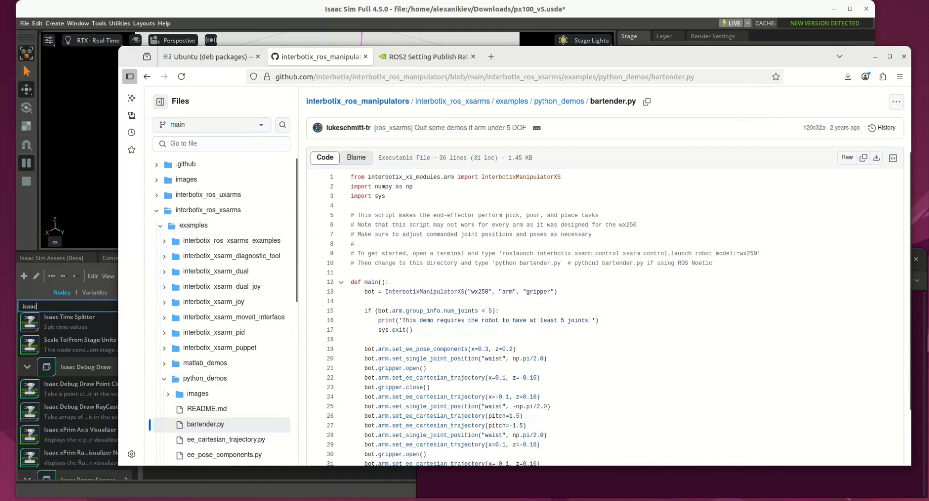
Step: Look through the Python demos ee_cartesian_trajectory.py, ee_pose_components.py, bartender.py, joint_current_control.py and joint_position_control.py
scroll(223, 382, down, 3)
click(226, 353)
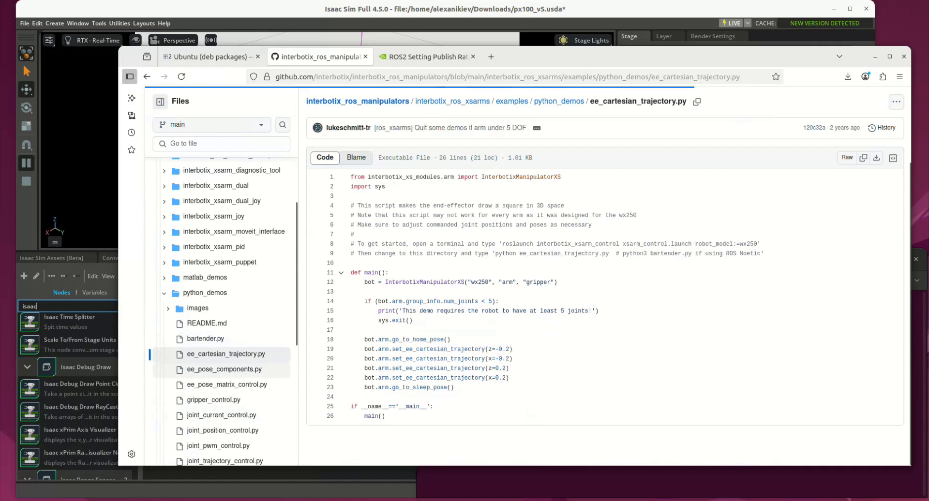
click(224, 369)
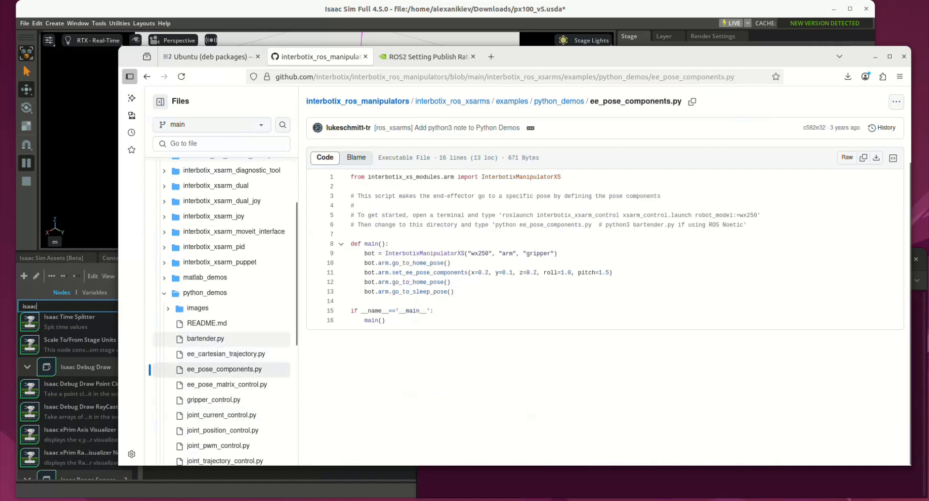
click(205, 338)
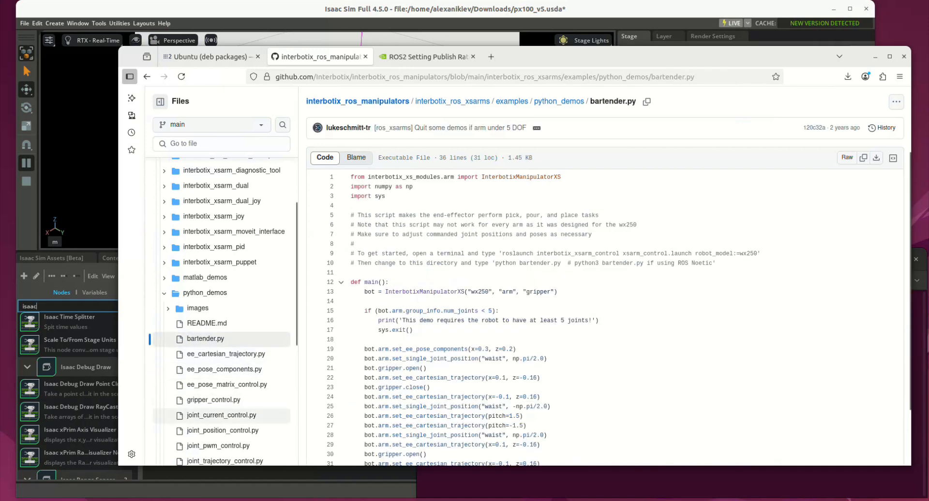
click(221, 415)
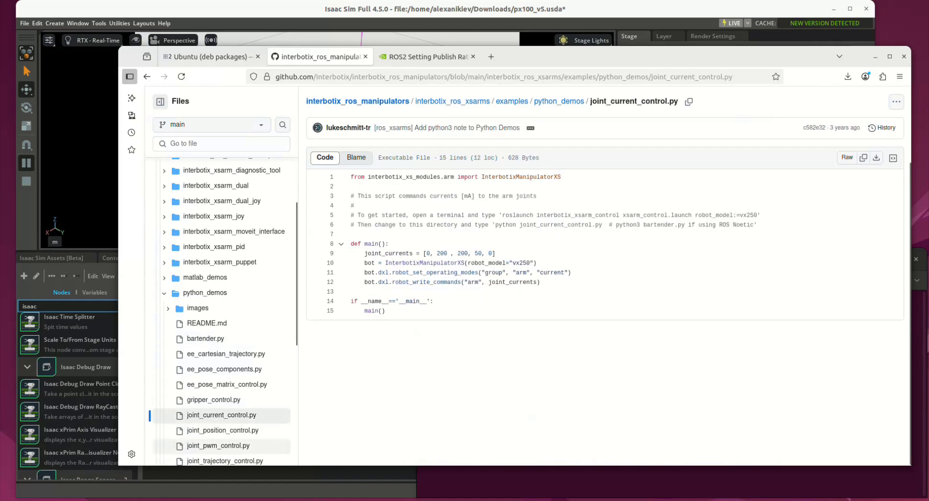
click(222, 430)
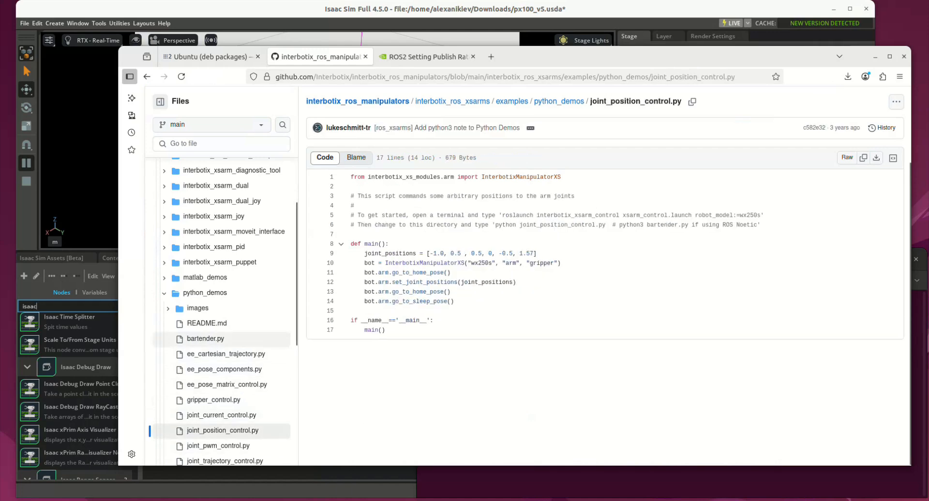
Step: Return to bartender.py and examine its full script, including the line that creates the InterbotixManipulatorXS bot
click(213, 339)
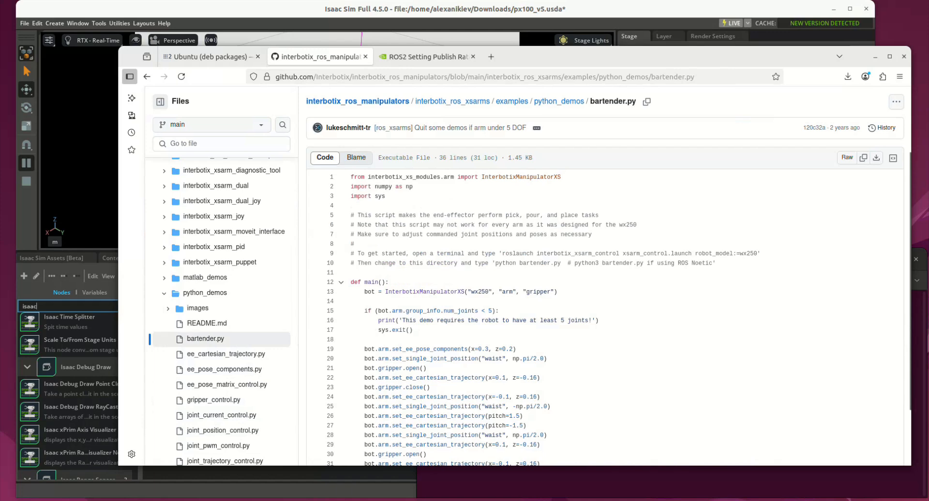
scroll(605, 290, down, 3)
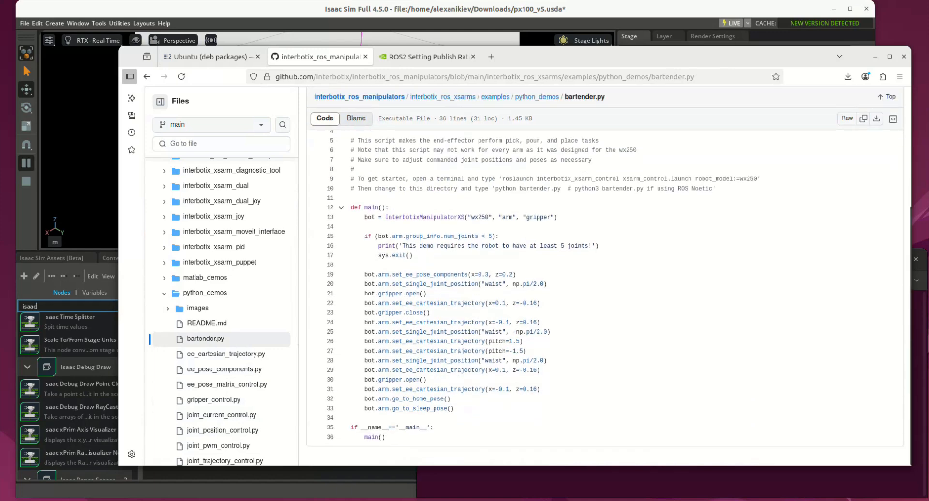
scroll(604, 290, up, 3)
scroll(604, 290, up, 2)
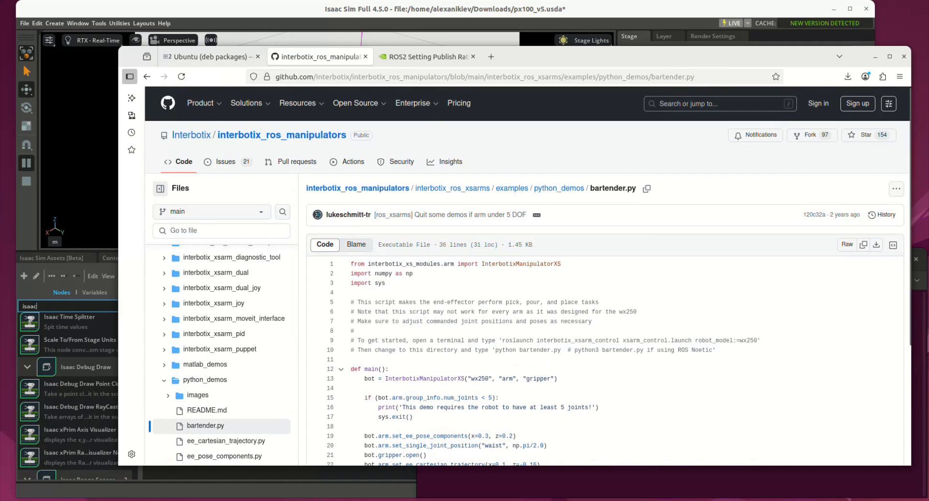
drag(471, 379, 478, 379)
click(558, 378)
Step: View the ROS2 Setting Publish Rates documentation, then switch to Isaac Sim and set the wrist joint's drive position to 13.5
key(ctrl+Tab)
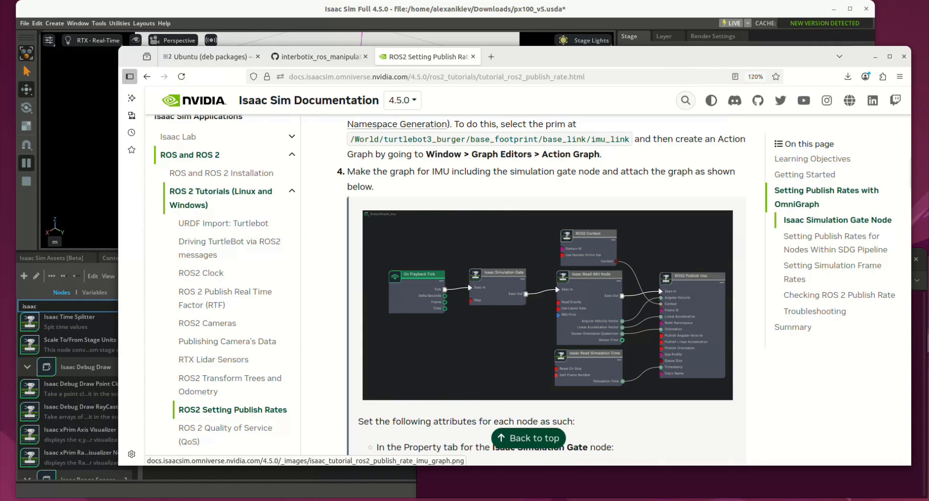
key(alt+Tab)
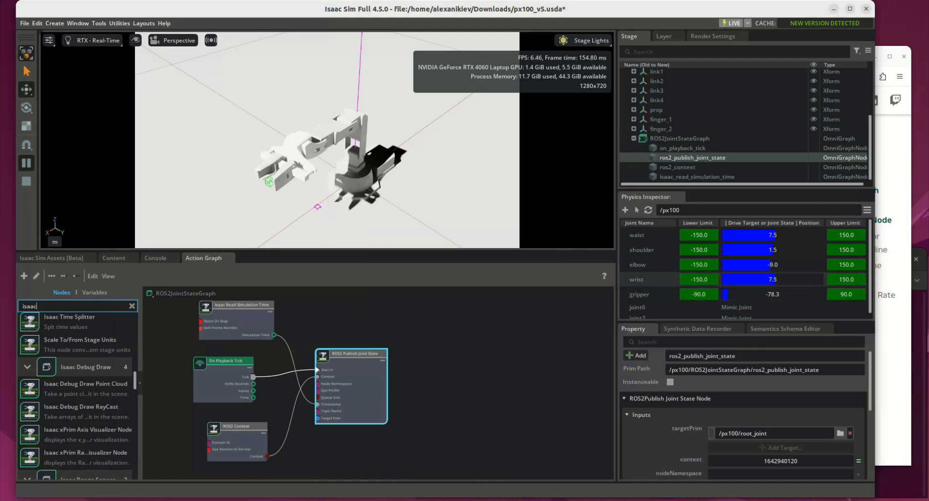
drag(775, 280, 777, 280)
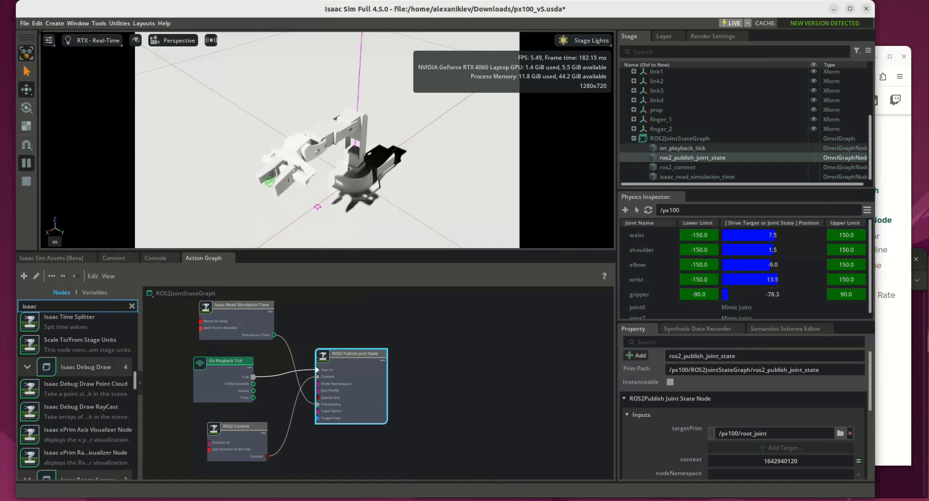
scroll(701, 158, up, 3)
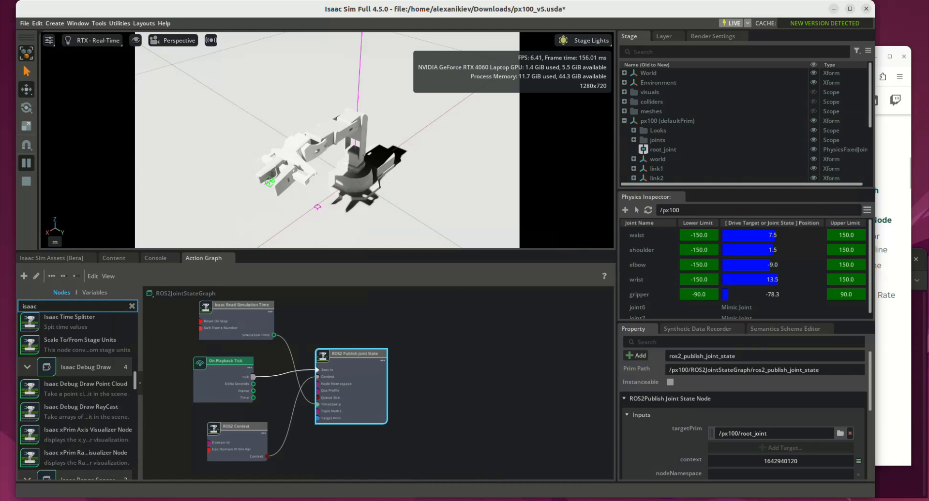
Step: Switch to the terminal and examine the topics listed by ros2 topic list, especially /joint_commands and /joint_states
click(918, 368)
click(539, 280)
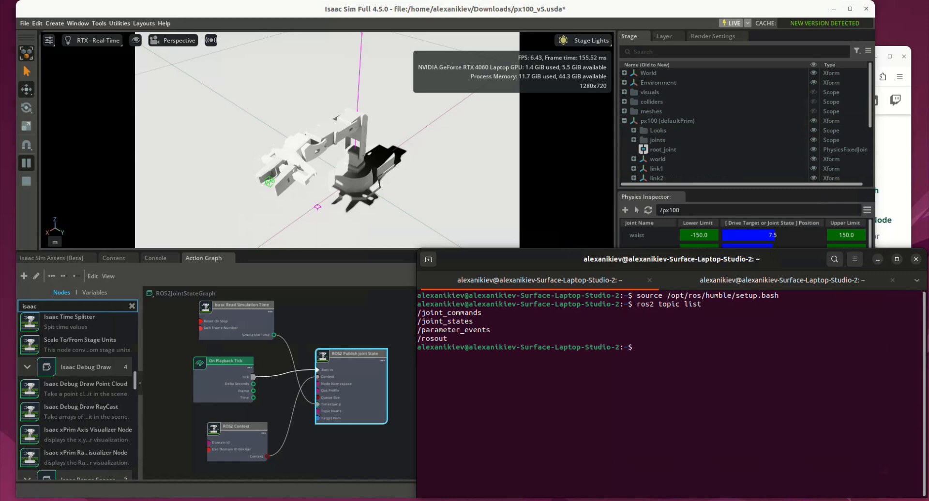
drag(417, 329, 490, 330)
drag(417, 338, 454, 339)
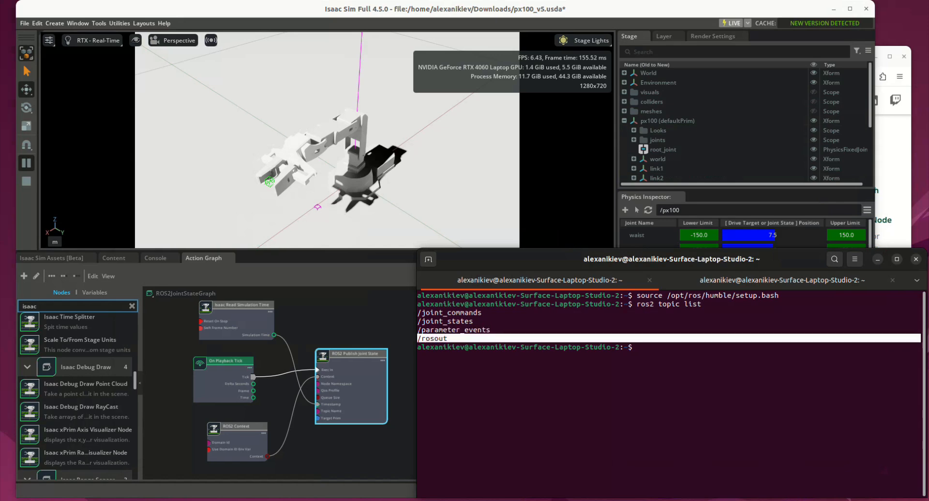
click(454, 340)
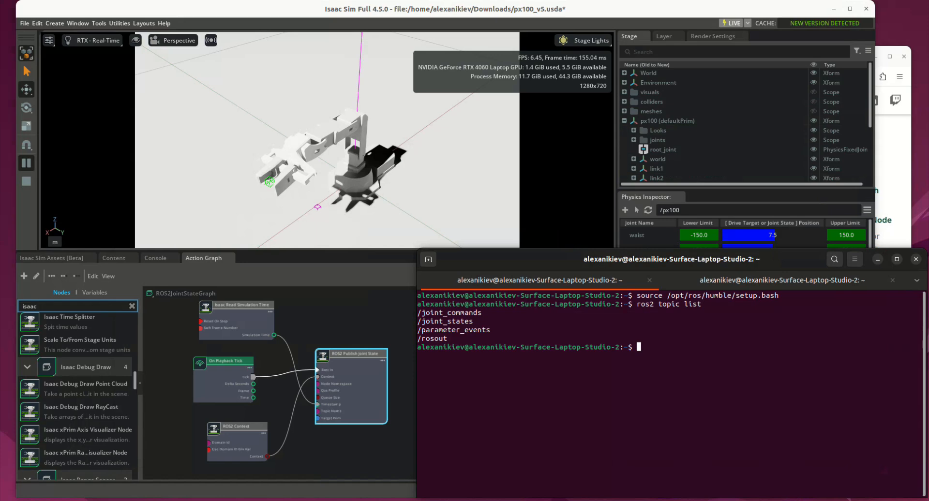
drag(417, 321, 473, 321)
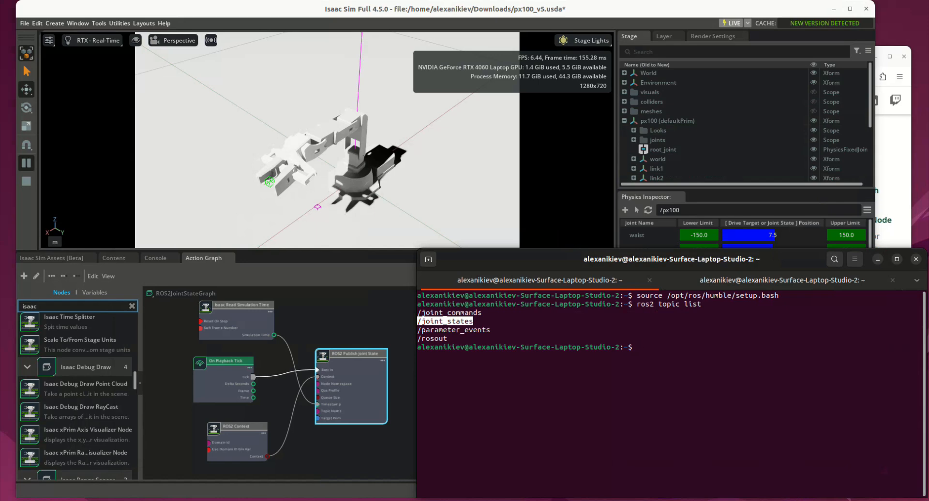
drag(488, 313, 418, 314)
click(418, 314)
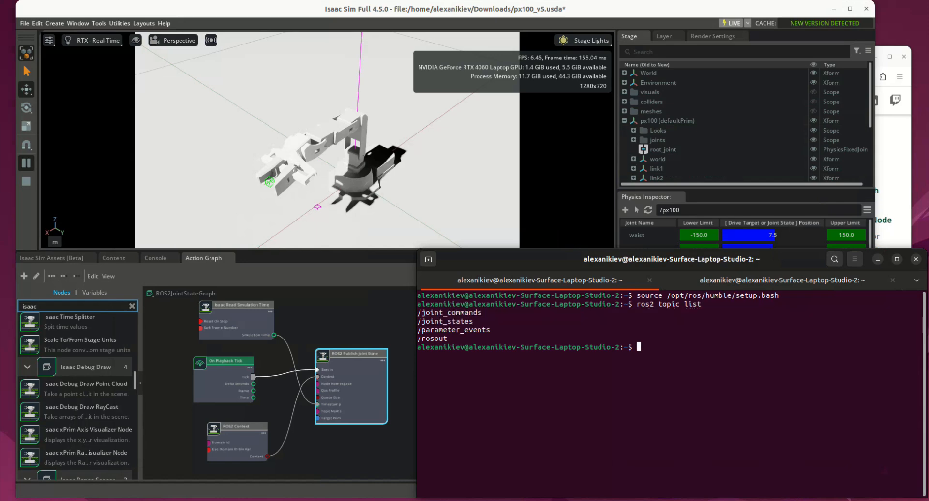
drag(921, 321, 417, 321)
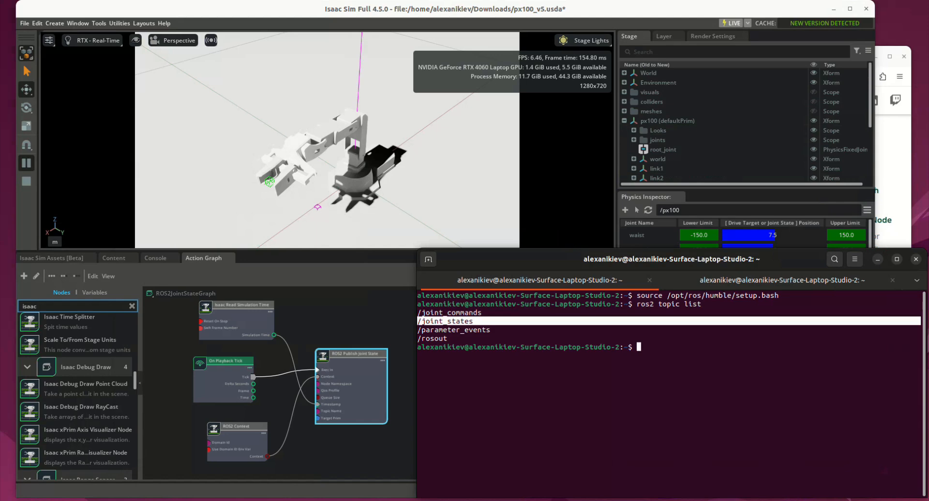
Step: Move the terminal window clear of the Physics Inspector and run ros2 topic echo /joint_states in its second session
click(782, 280)
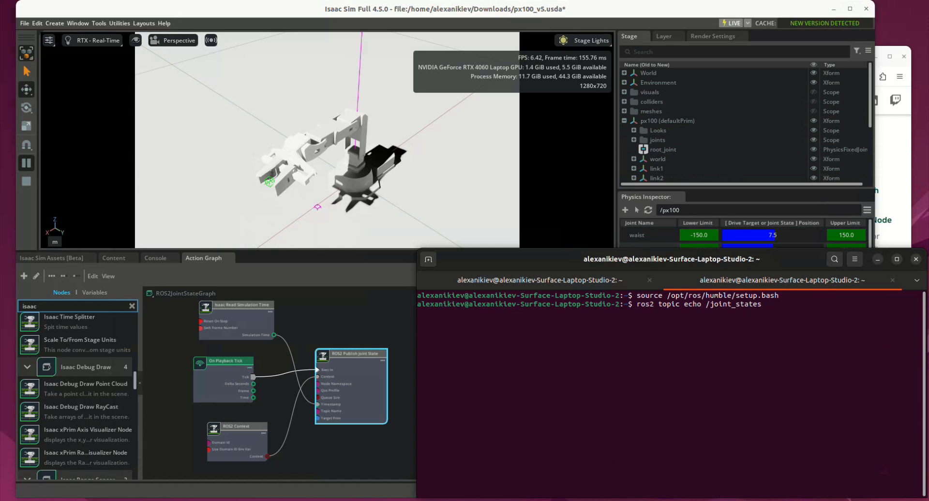
drag(671, 259, 359, 249)
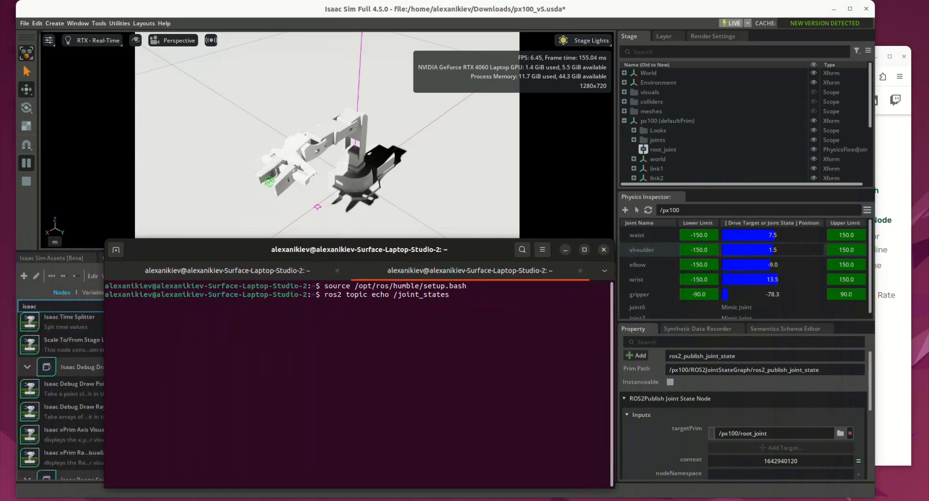
key(Return)
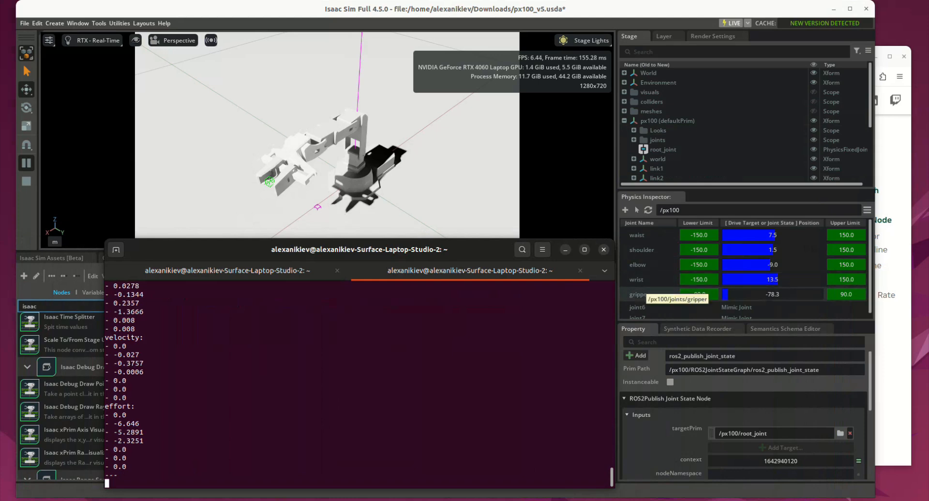
Step: Move the terminal clear of the Physics Inspector, set the wrist joint's drive position to 24.0, and return to the /joint_states output
drag(103, 358, 1, 358)
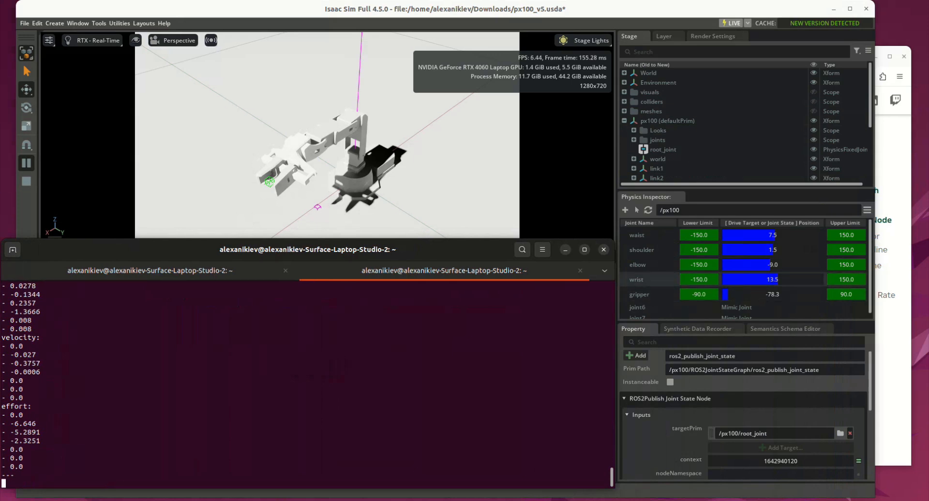
click(649, 279)
drag(777, 280, 780, 279)
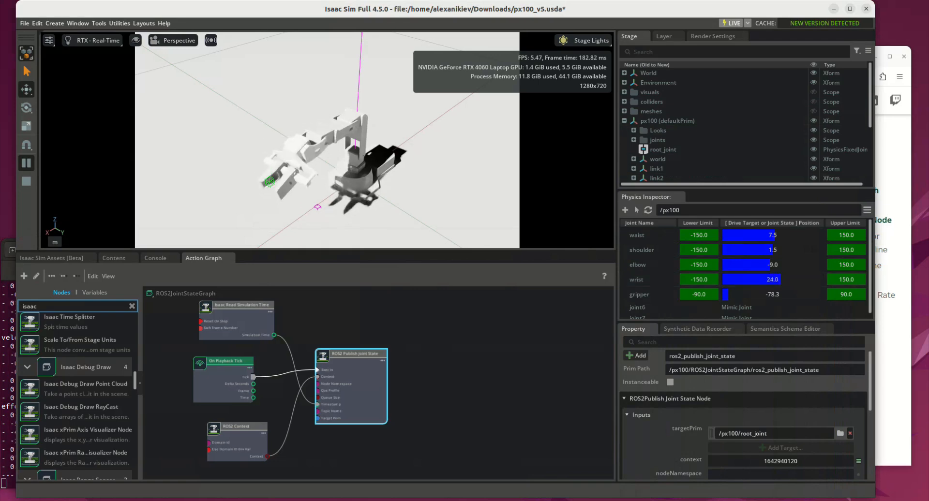
key(alt+Tab)
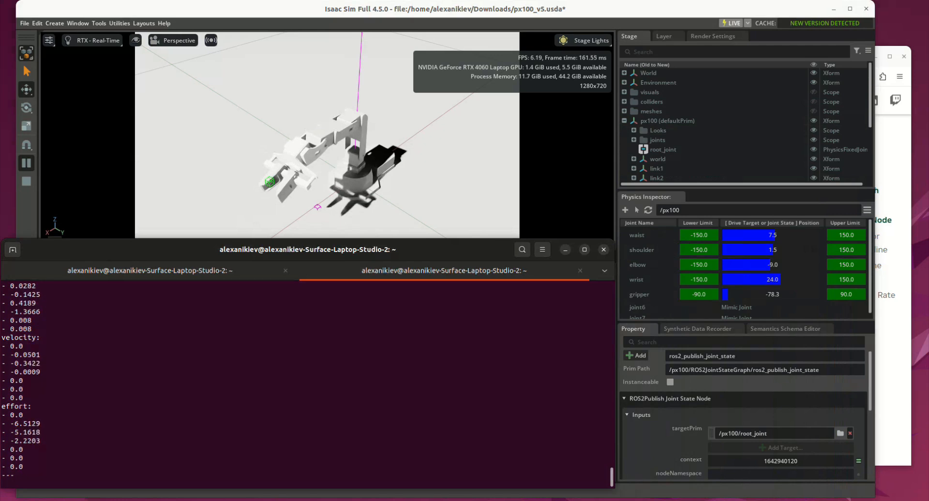
Step: Move and narrow the terminal window to uncover the ROS2 Publish Joint State node, and stop the topic echo
drag(307, 249, 622, 249)
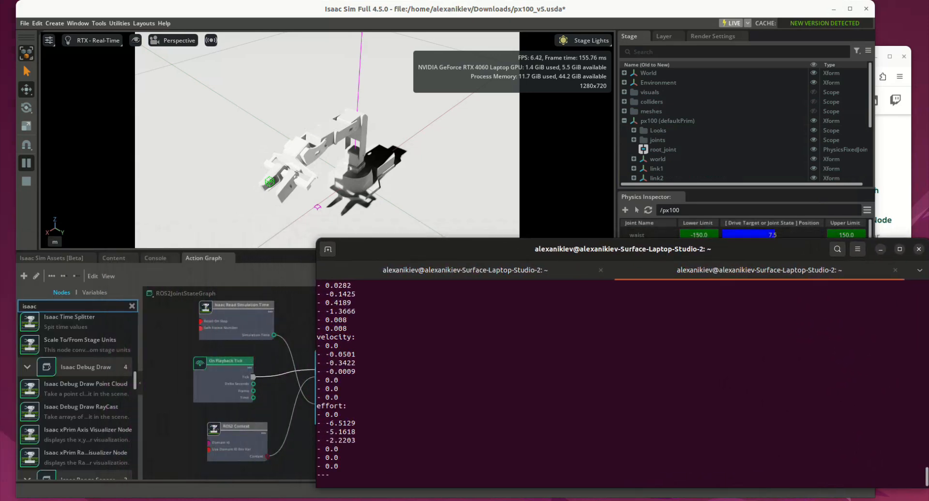
drag(317, 363, 402, 363)
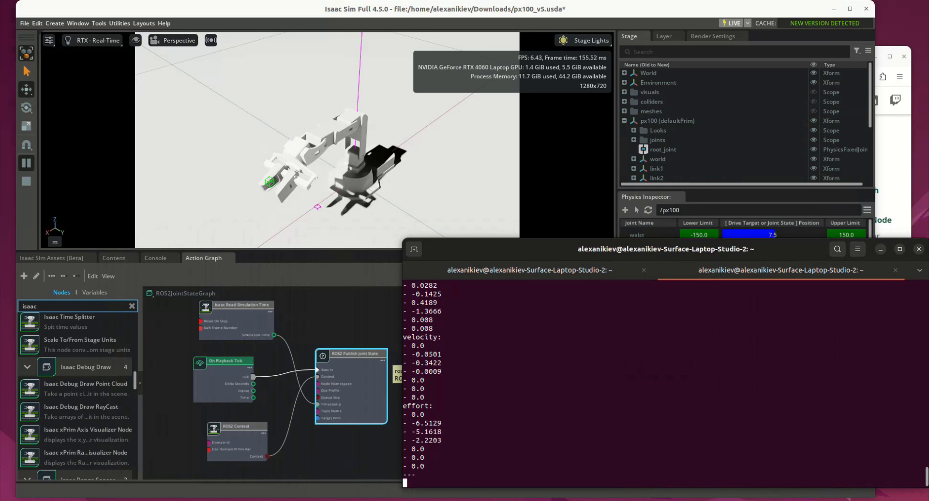
key(ctrl+c)
Step: Run ./isaac-sim.selector.sh and start Isaac Sim Full with the isaacsim.ros2.bridge extension and the internal humble ROS2 libraries
key(Up)
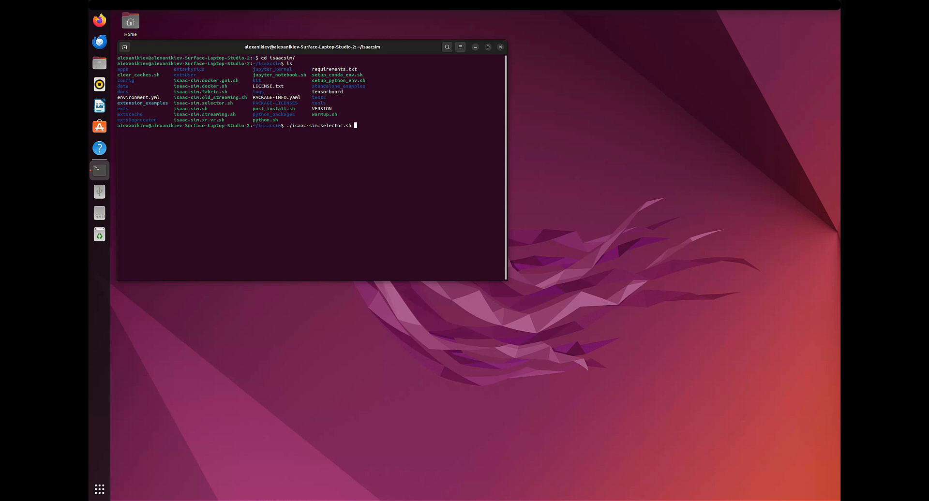
key(Return)
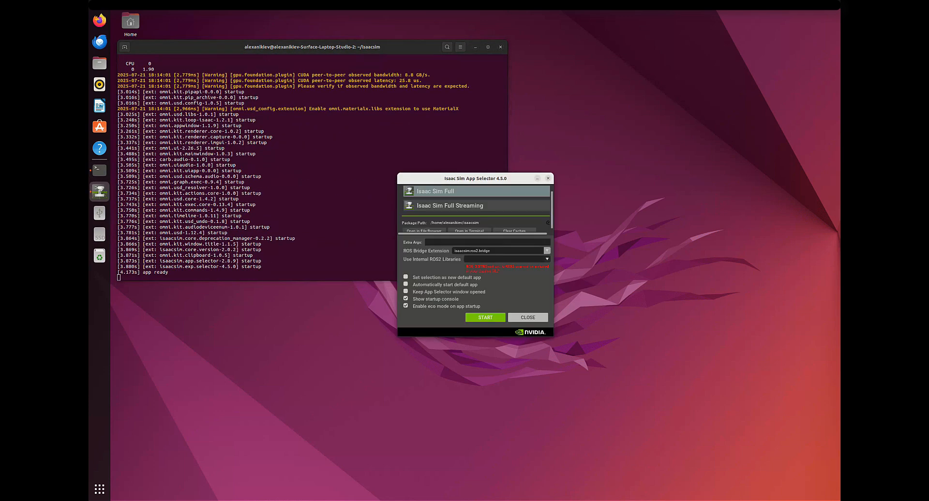
click(546, 250)
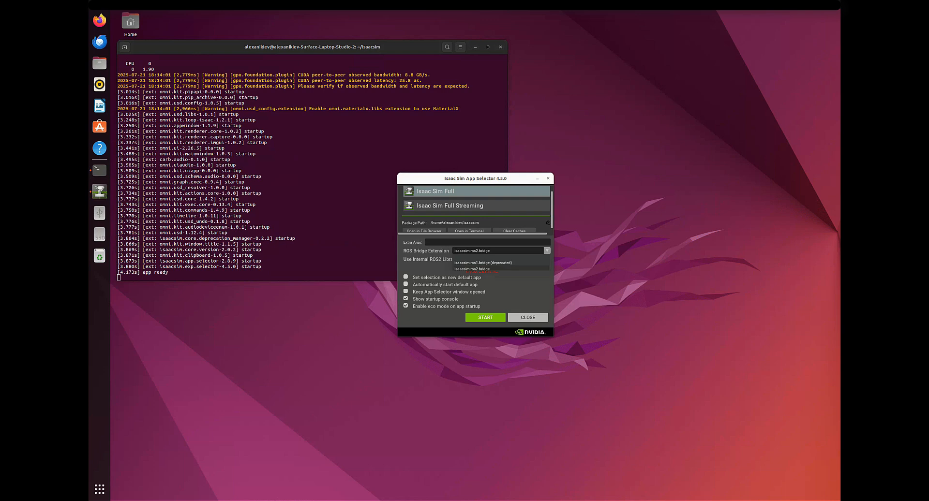
click(471, 268)
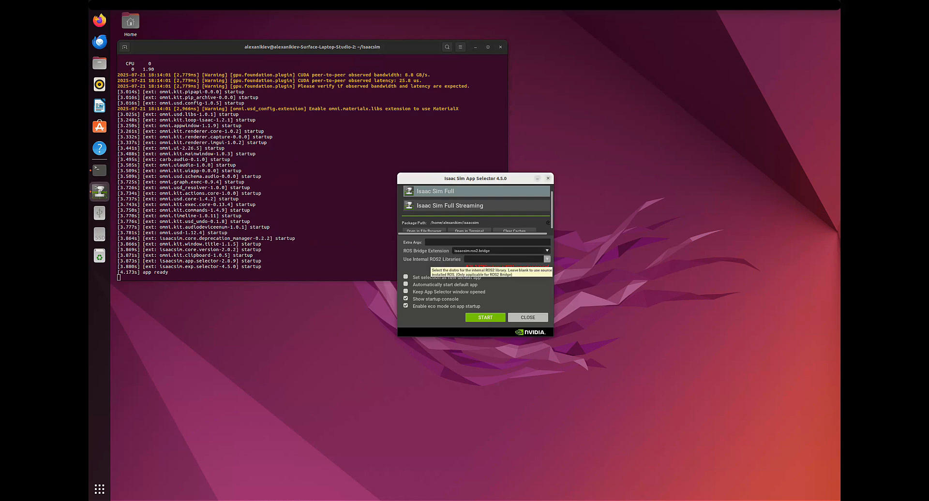
click(547, 259)
click(546, 259)
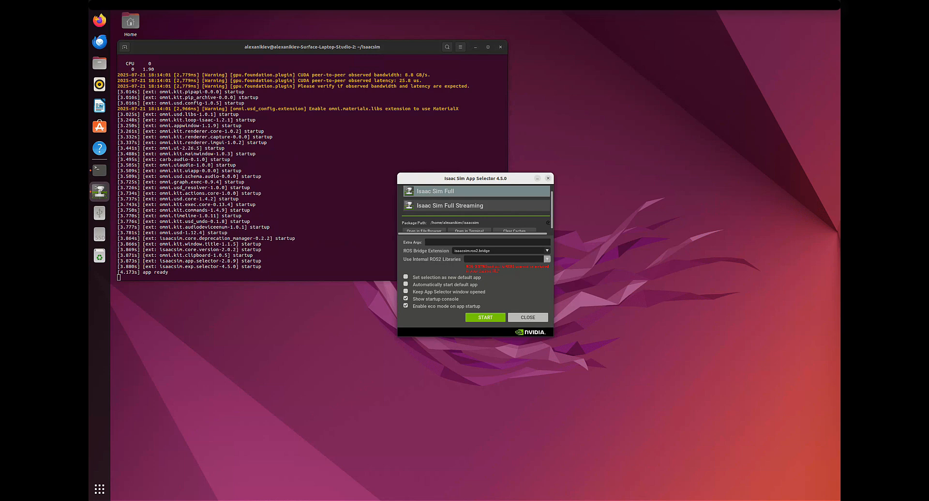
click(547, 259)
click(483, 271)
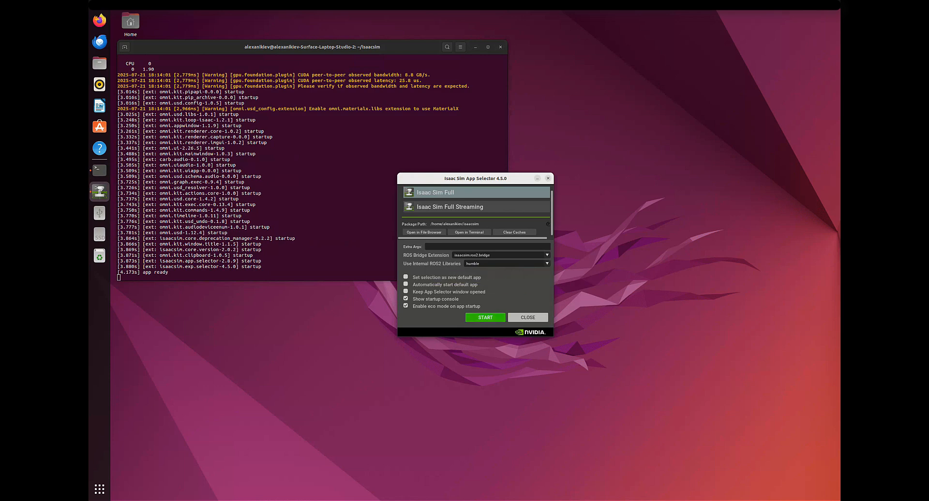
click(485, 317)
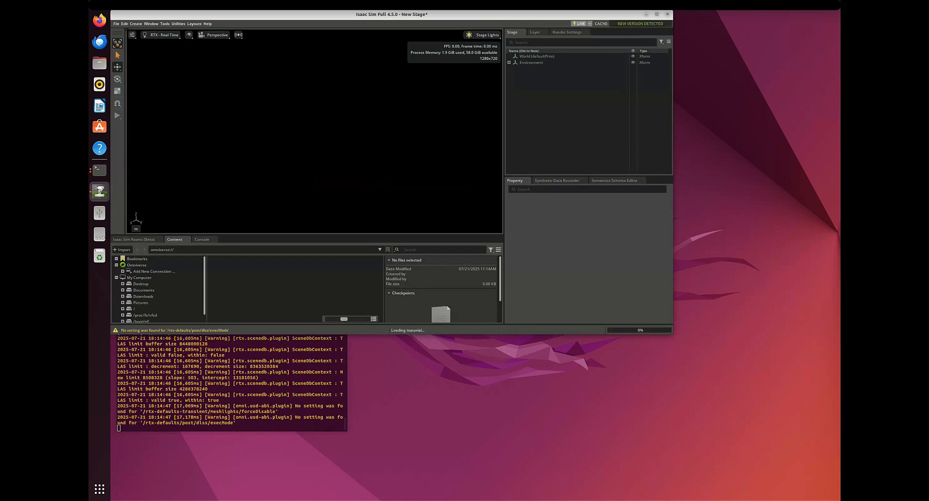
Step: Move the Isaac Sim window off the startup terminal and examine its log lines about loading system and internal rclpy
drag(391, 15, 542, 95)
click(203, 357)
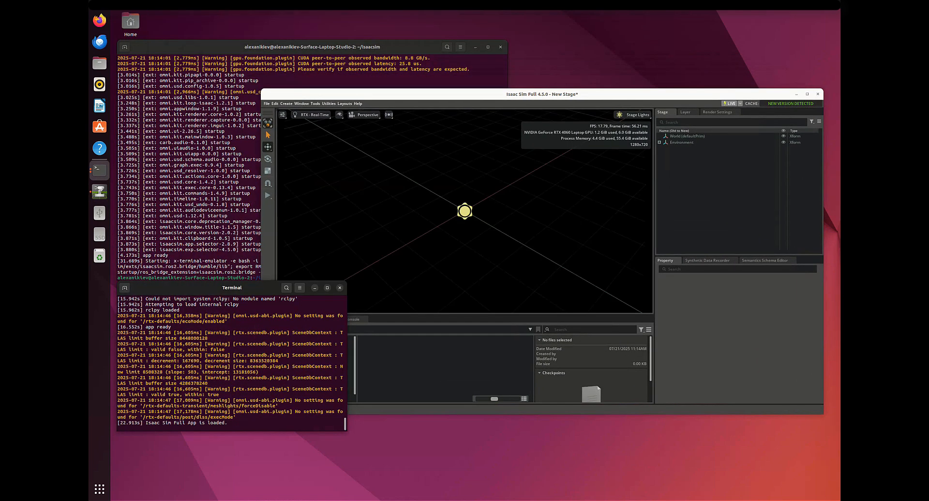
drag(343, 304, 117, 298)
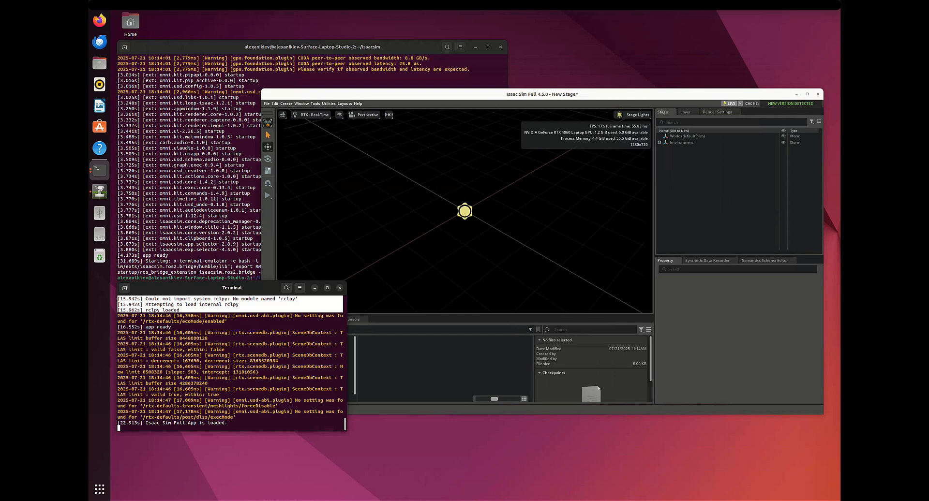
scroll(231, 362, up, 1)
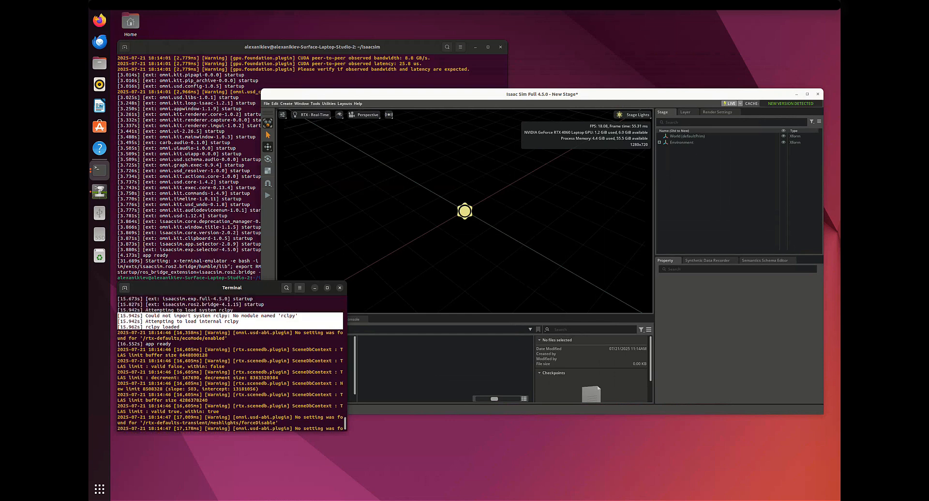
mouse_move(117, 310)
mouse_down()
mouse_move(193, 327)
mouse_move(117, 310)
mouse_up()
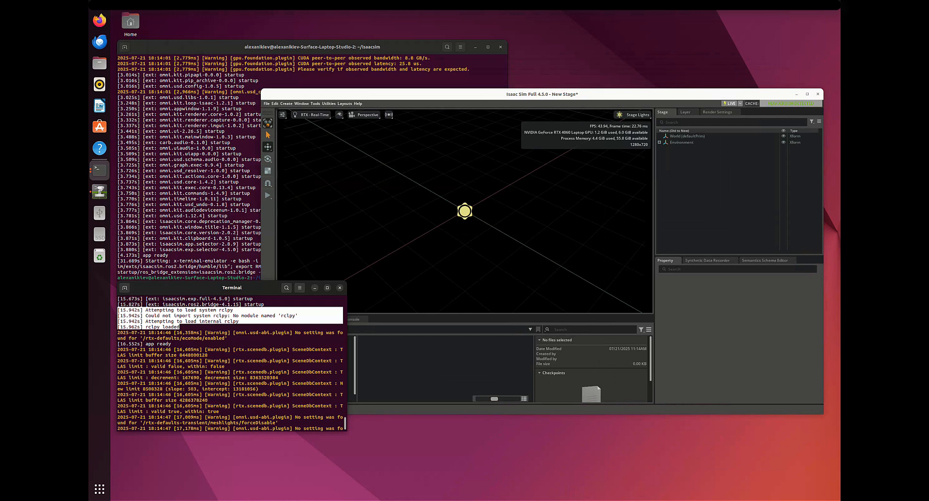
Step: Close Isaac Sim without saving the stage and clear the selector's terminal
click(817, 94)
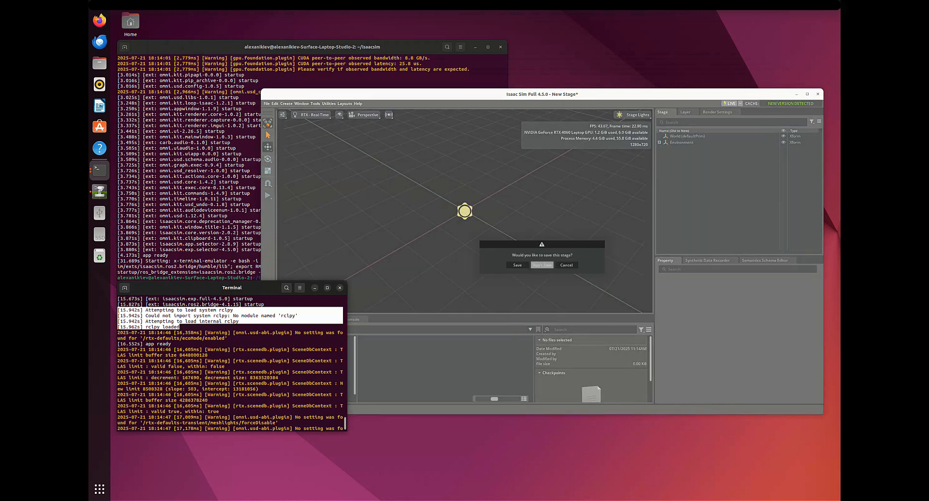
click(542, 265)
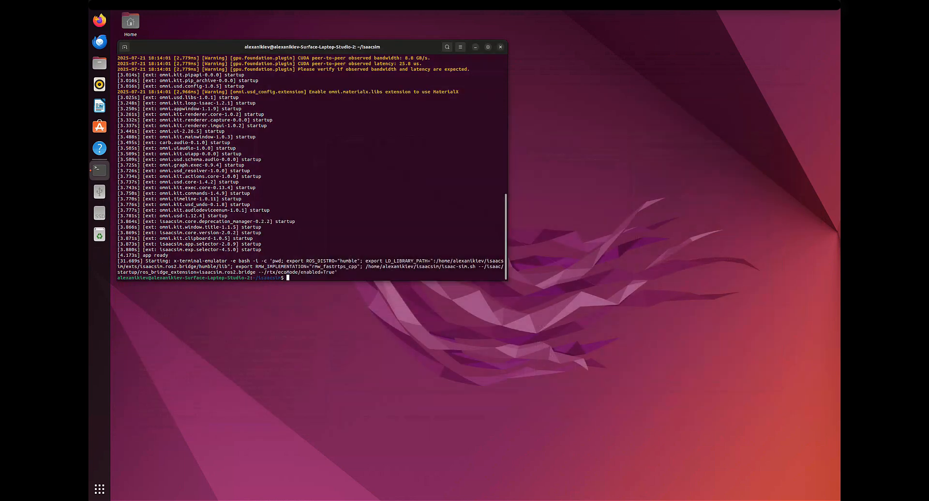
text(./isaac-sim.selector.sh)
key(BackSpace)
key(BackSpace)
key(BackSpace)
key(BackSpace)
key(BackSpace)
key(BackSpace)
key(BackSpace)
key(BackSpace)
key(BackSpace)
key(BackSpace)
key(BackSpace)
key(BackSpace)
key(BackSpace)
key(BackSpace)
key(BackSpace)
key(BackSpace)
key(BackSpace)
key(BackSpace)
key(BackSpace)
key(BackSpace)
text(clear)
key(Return)
Step: Run ./isaac-sim.selector.sh again and start Isaac Sim Full with the internal ROS2 libraries option set to blank
text(./isaac-sim.selector.sh)
key(Return)
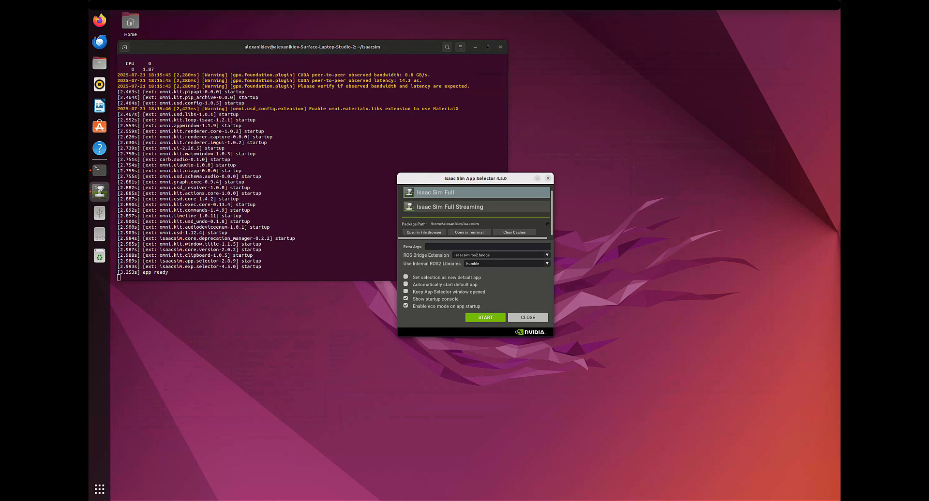
click(547, 263)
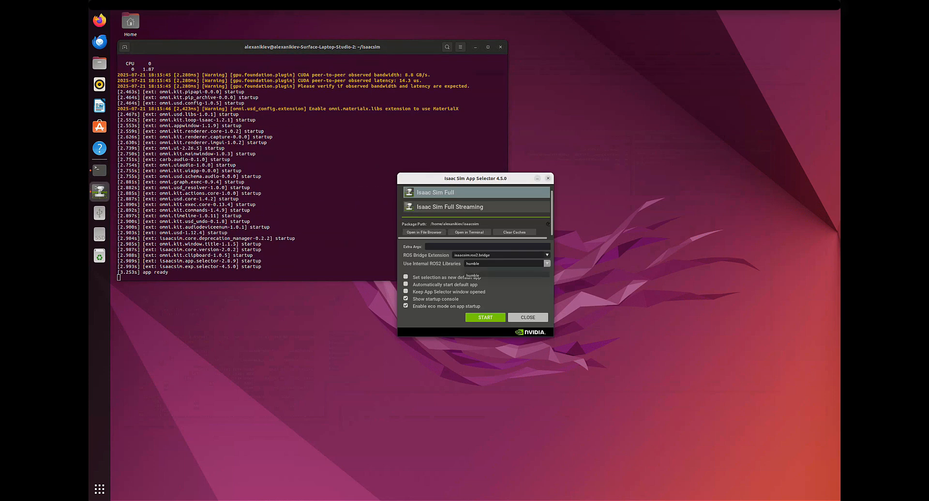
click(532, 269)
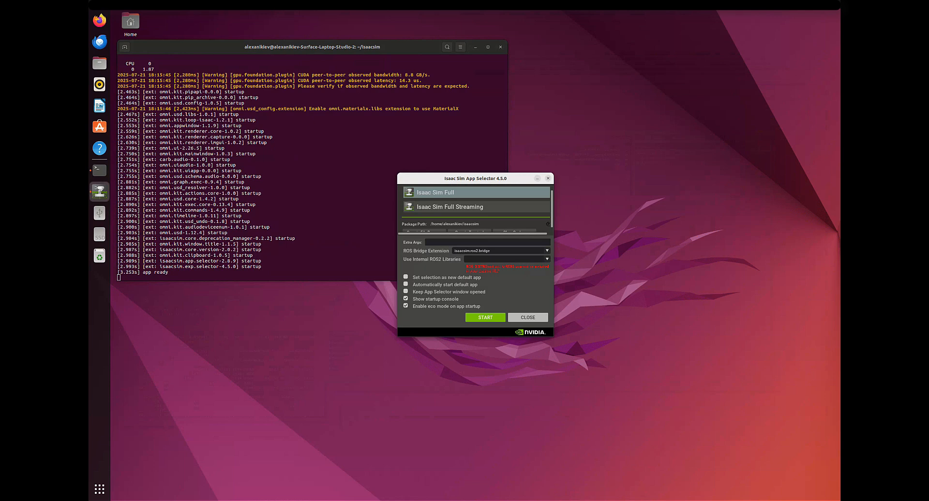
click(485, 318)
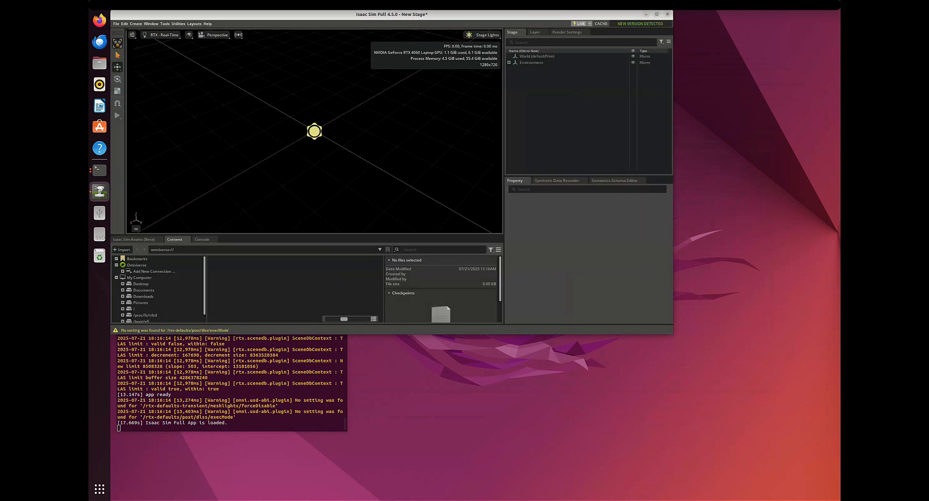
Step: Uncover the startup terminal and examine the rclpy loading lines logged for the launch with the blank ROS2 libraries option
drag(392, 14, 551, 73)
click(232, 358)
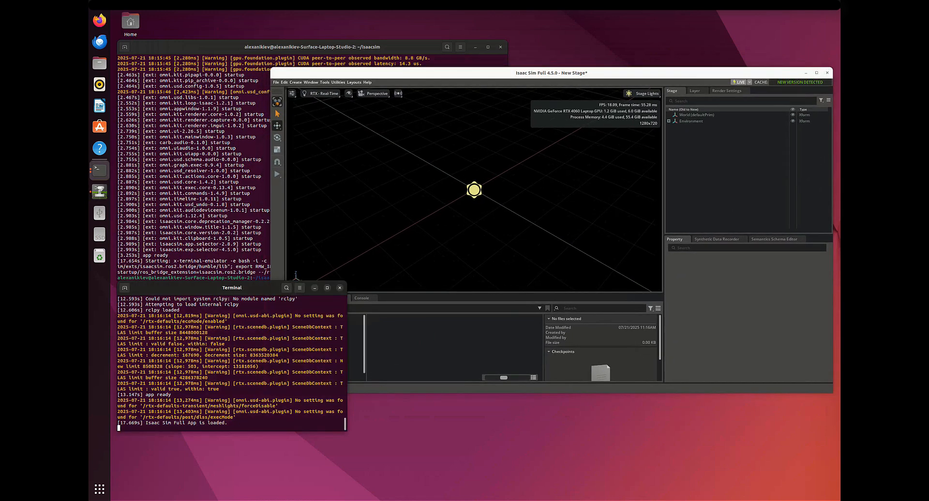
scroll(231, 362, up, 1)
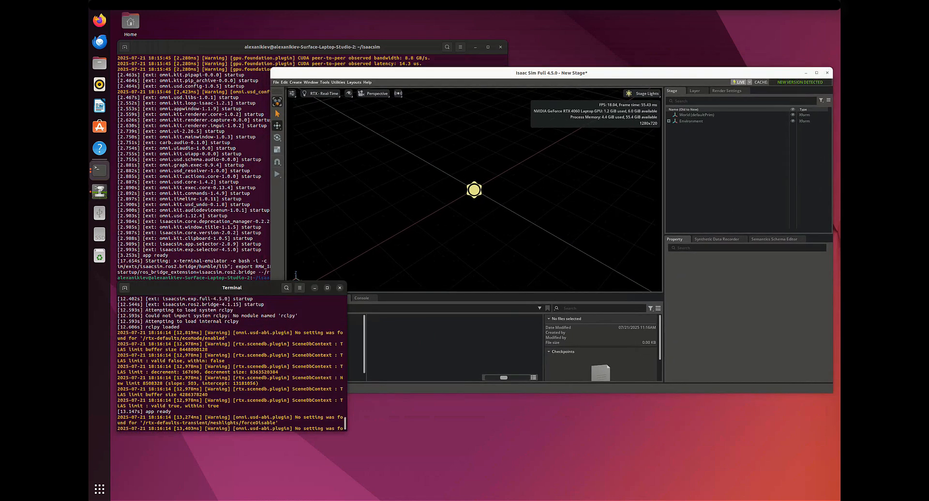
drag(117, 309, 338, 327)
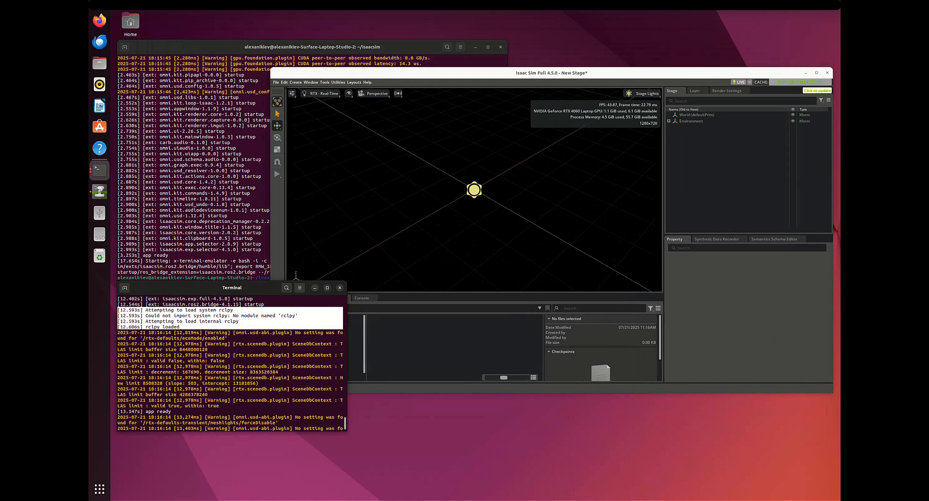
Step: Close Isaac Sim without saving the stage and source /opt/ros/humble/setup.bash in the terminal
click(827, 73)
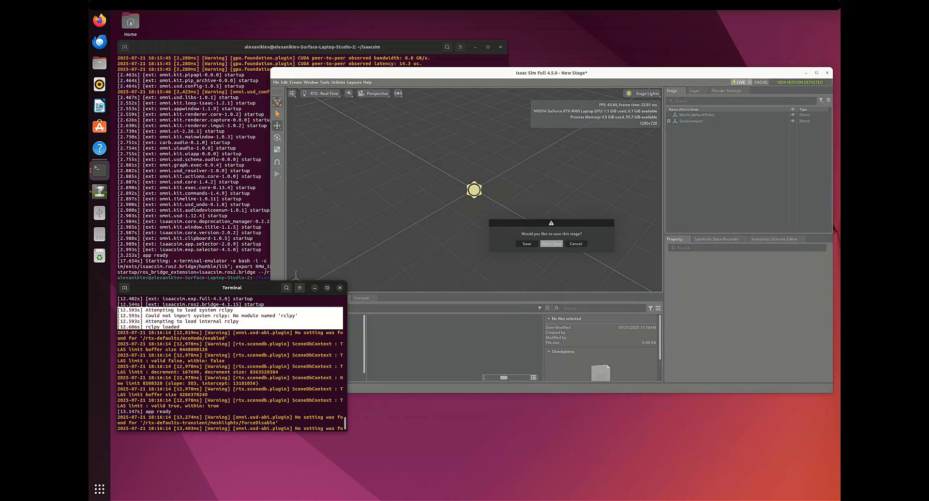
click(551, 244)
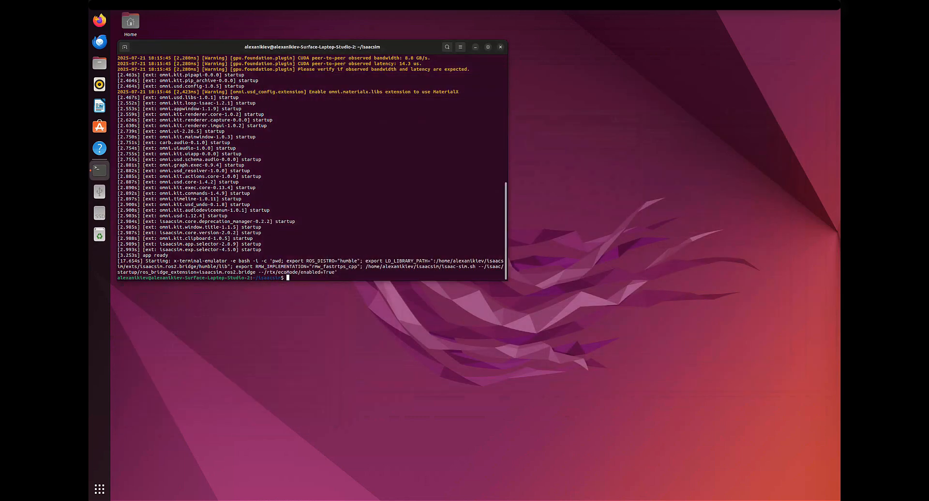
text(source /opt/ros/humble/setup.bash)
key(Return)
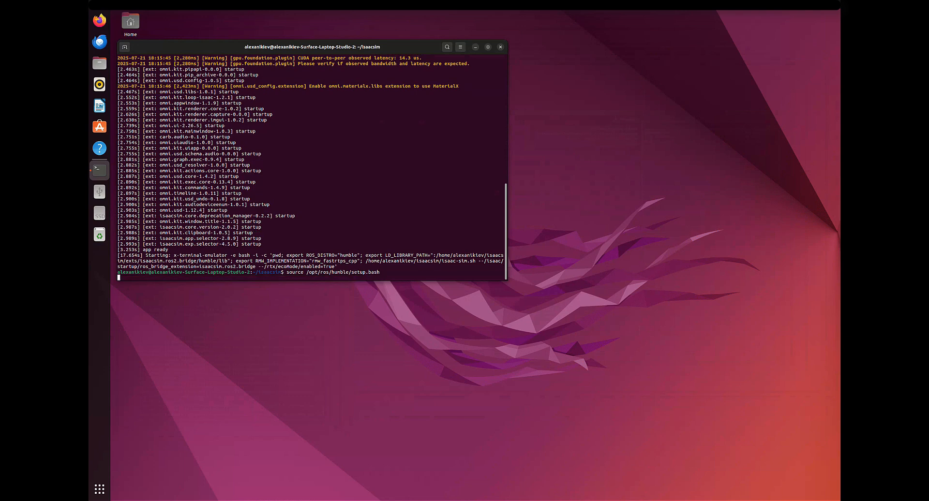
Step: Run ./isaac-sim.selector.sh from the sourced terminal and start Isaac Sim Full with the internal ROS2 libraries left blank
text(./isaac-sim.selector.sh)
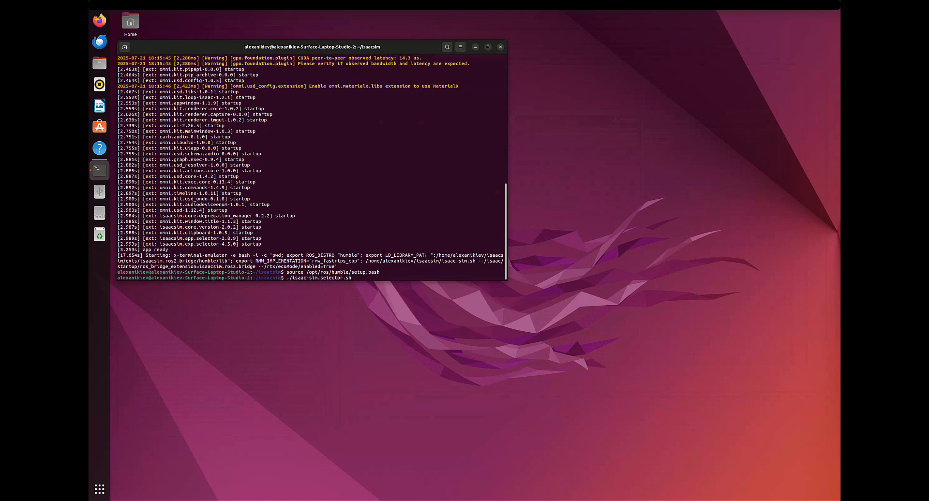
key(Return)
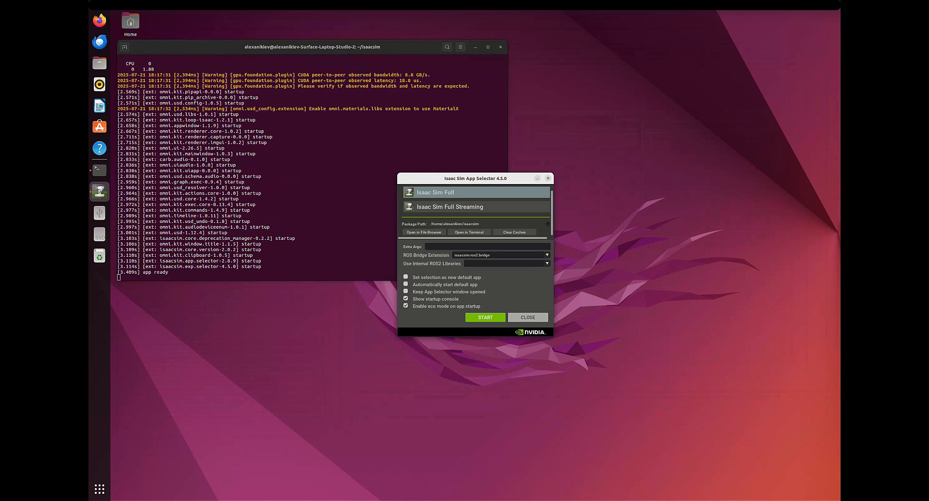
click(486, 317)
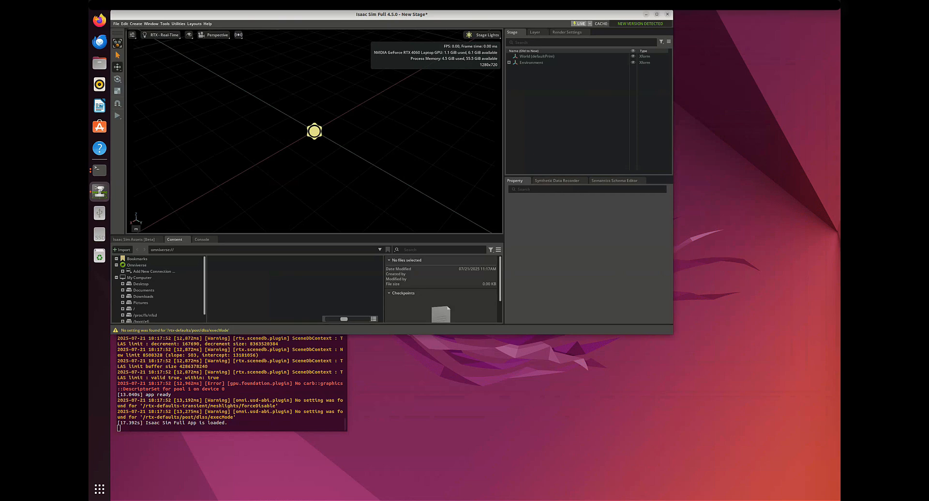
Step: Move the Isaac Sim window aside and examine the startup log's lines about loading the system rclpy after sourcing ROS 2
drag(392, 14, 554, 100)
click(222, 355)
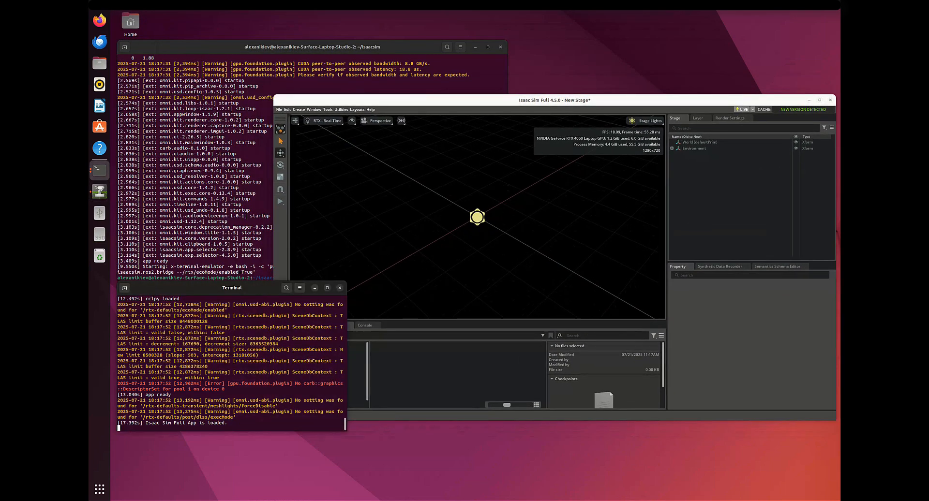
scroll(222, 356, up, 4)
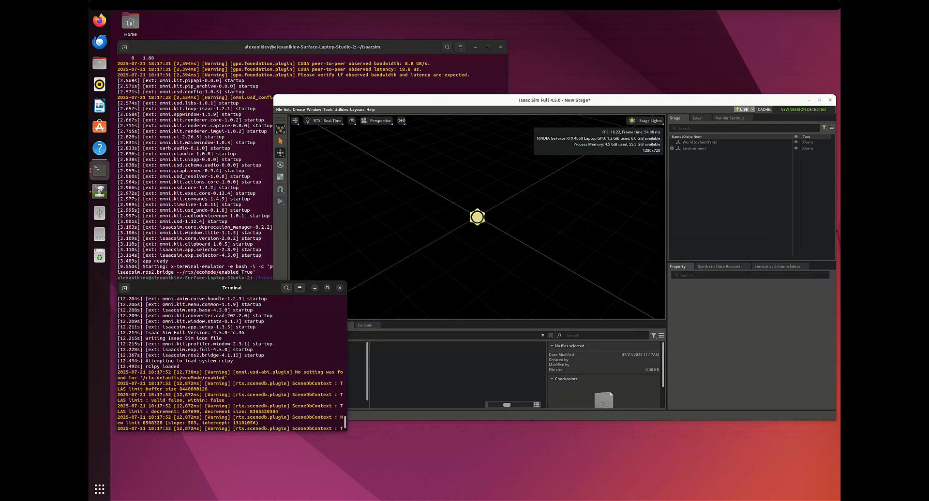
drag(117, 361, 182, 372)
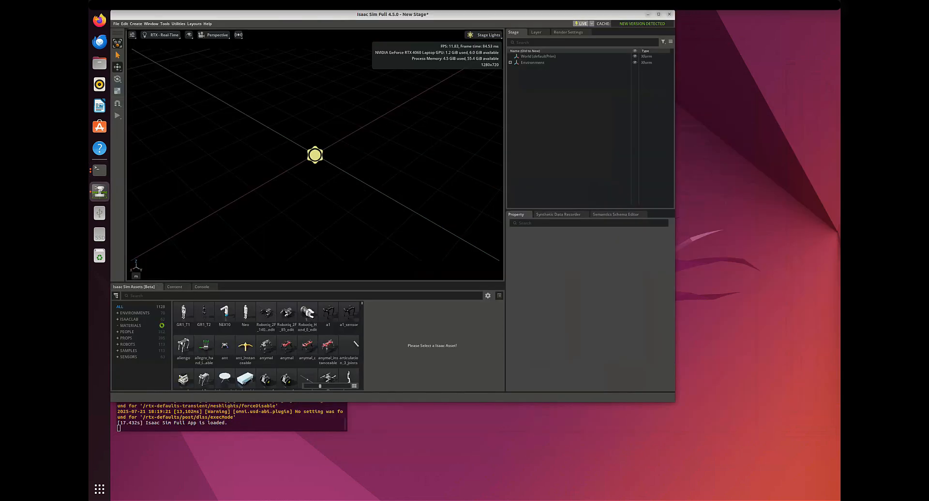
drag(537, 47, 541, 43)
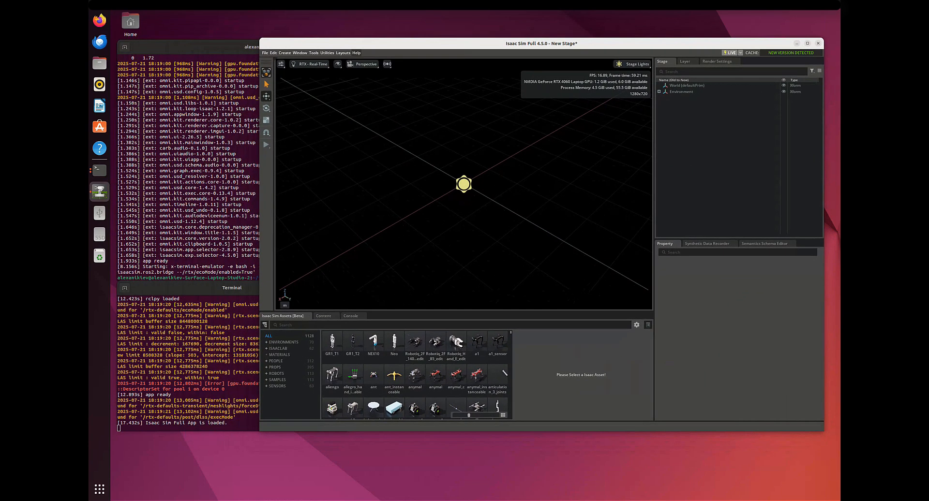
Step: Bring the startup terminal forward and highlight the logged lines "Attempting to load system rclpy" and "rclpy loaded"
click(213, 358)
scroll(212, 358, up, 3)
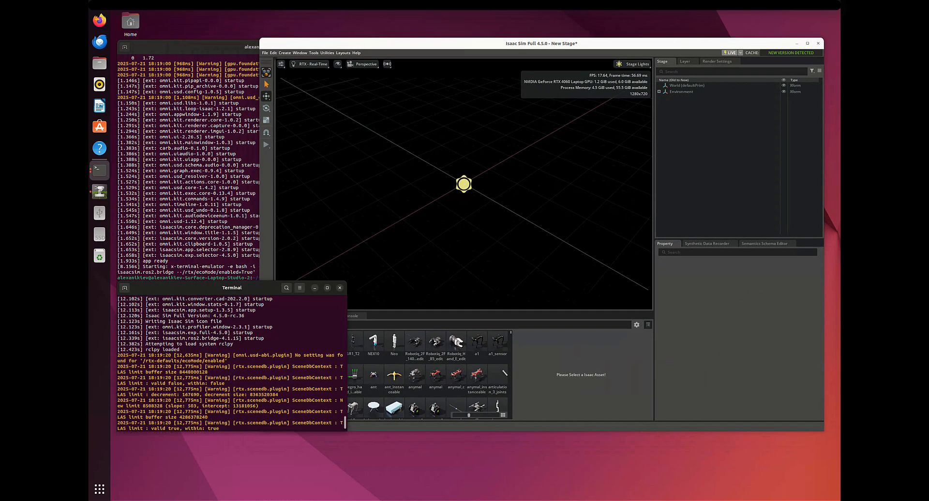
drag(193, 350, 117, 344)
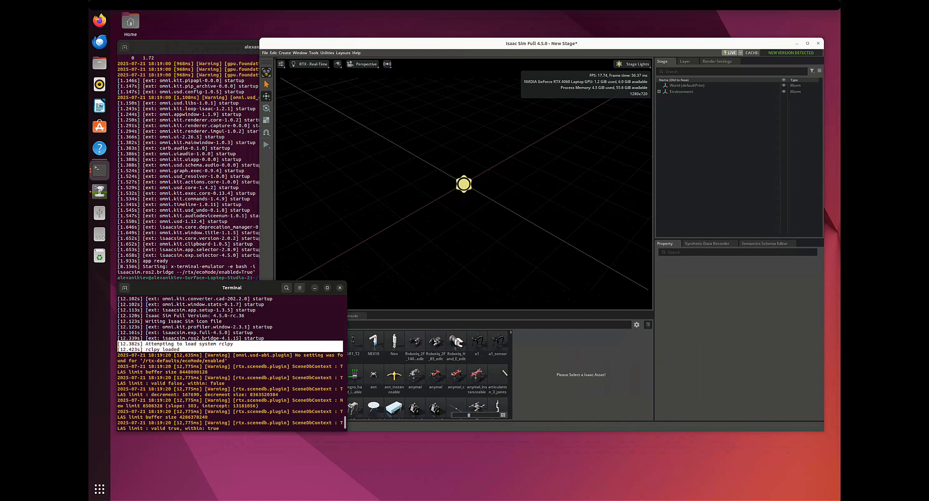
Step: Return to the Isaac Sim stage px100_v5.usda, select the px100 prim, and open the Physics Inspector at the gripper joint's position
key(alt+Tab)
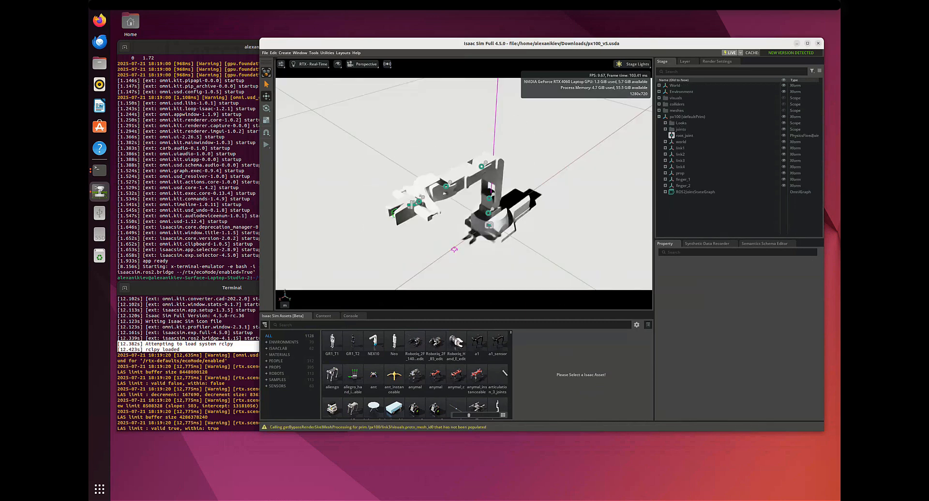
click(687, 117)
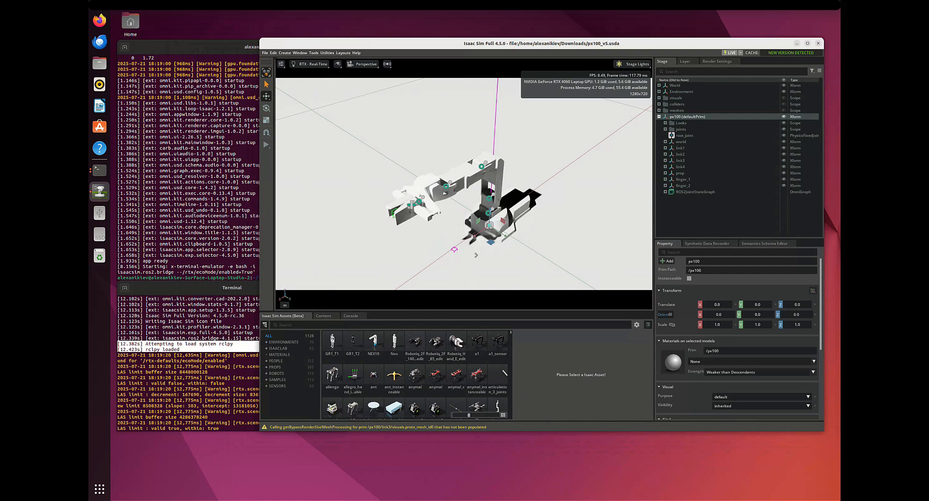
click(313, 53)
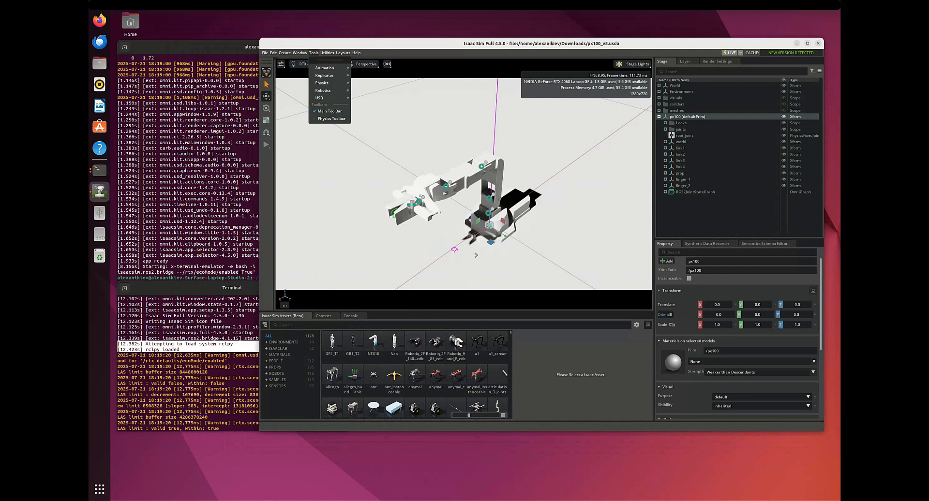
mouse_move(324, 83)
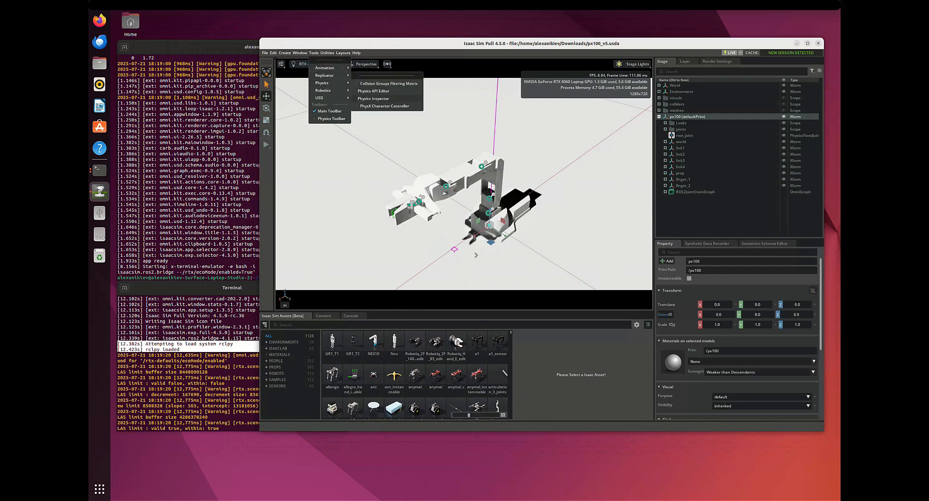
click(373, 98)
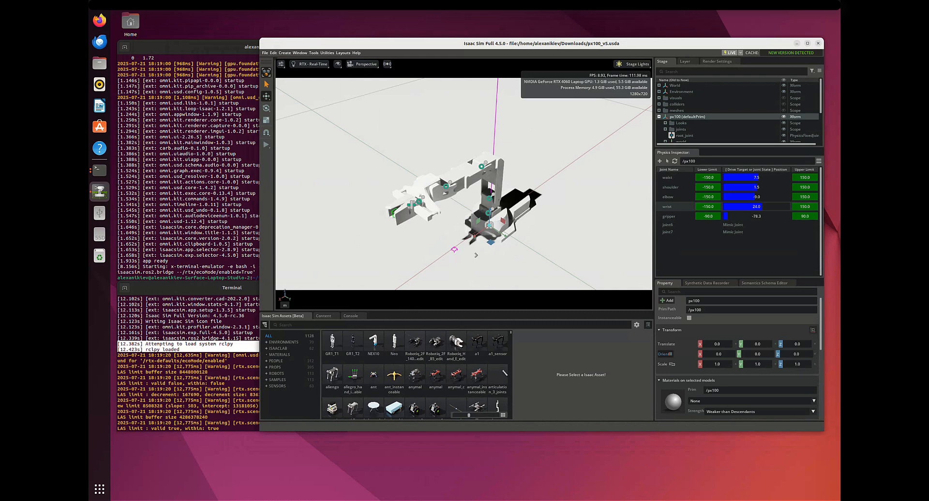
click(752, 216)
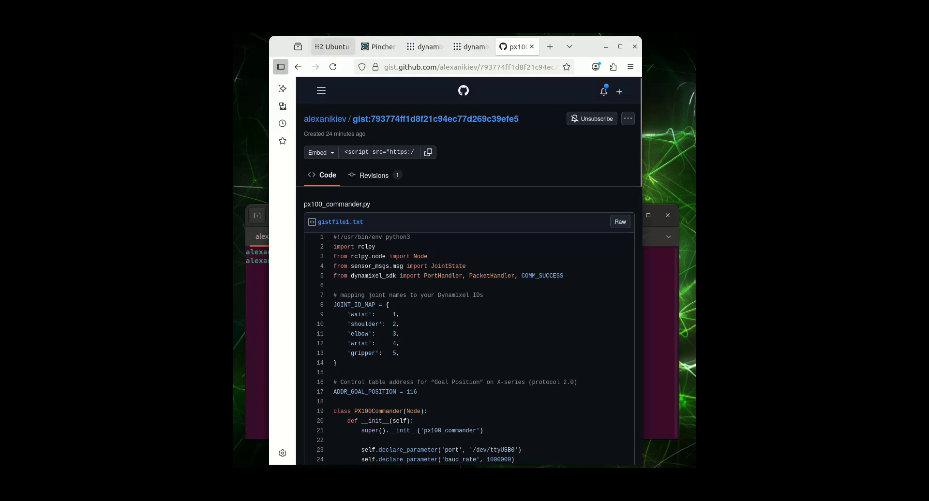
Step: Run ros2 topic echo /joint_states in the terminal, stop the stream, and switch to the session containing the Dynamixel package installation commands
click(332, 46)
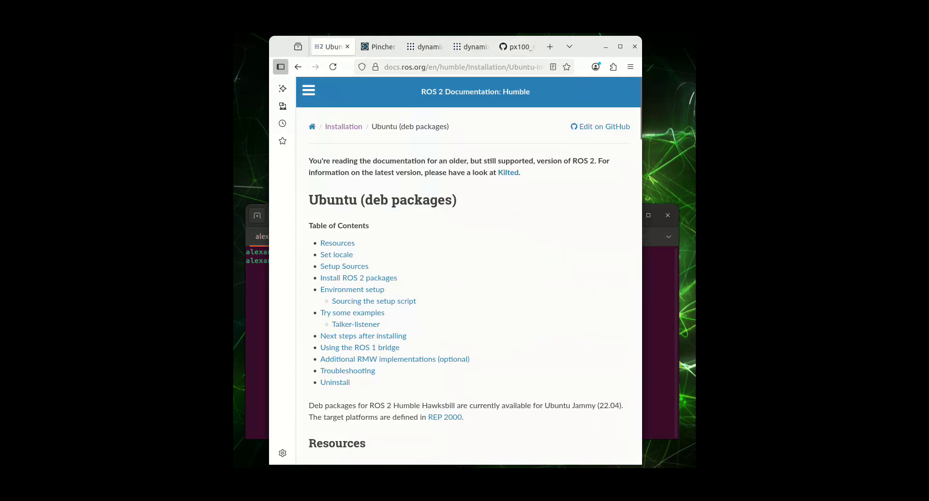
key(alt+Tab)
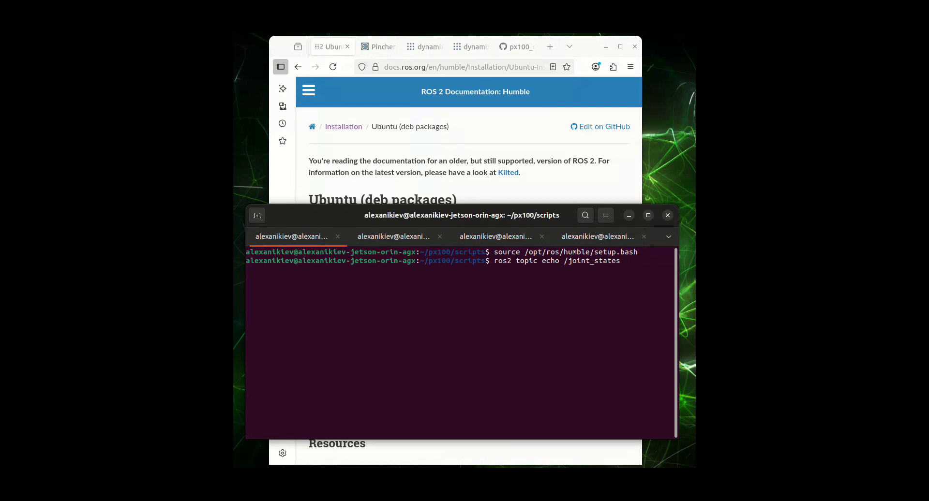
key(Return)
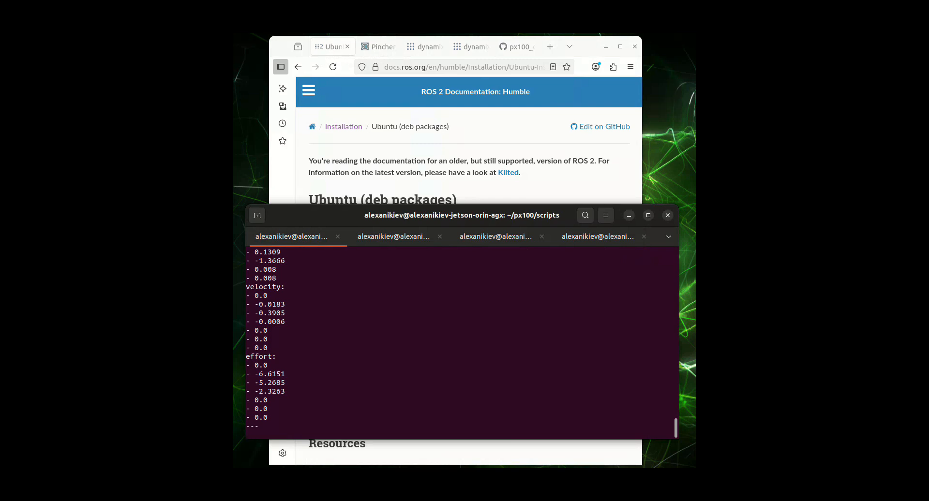
key(ctrl+c)
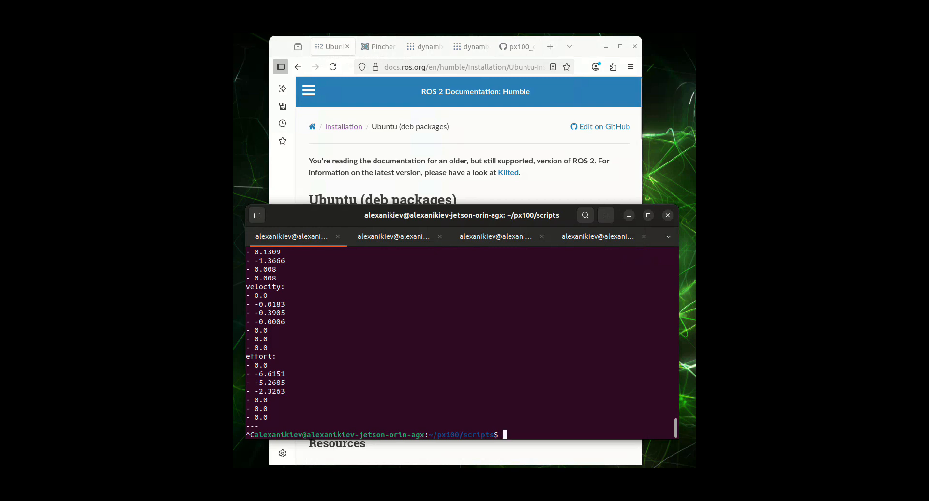
key(ctrl+Page_Down)
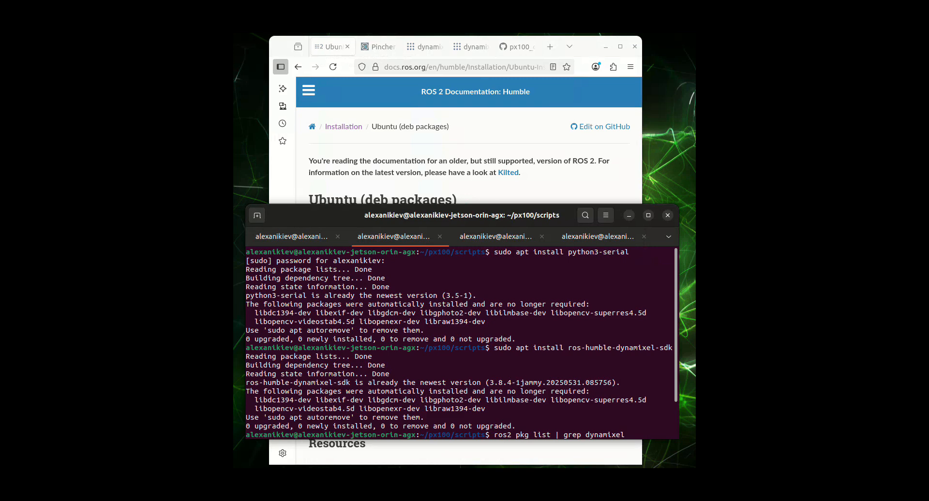
Step: Find the ros-humble-desktop and ros-dev-tools install commands in the ROS 2 Humble Ubuntu deb packages guide
click(331, 47)
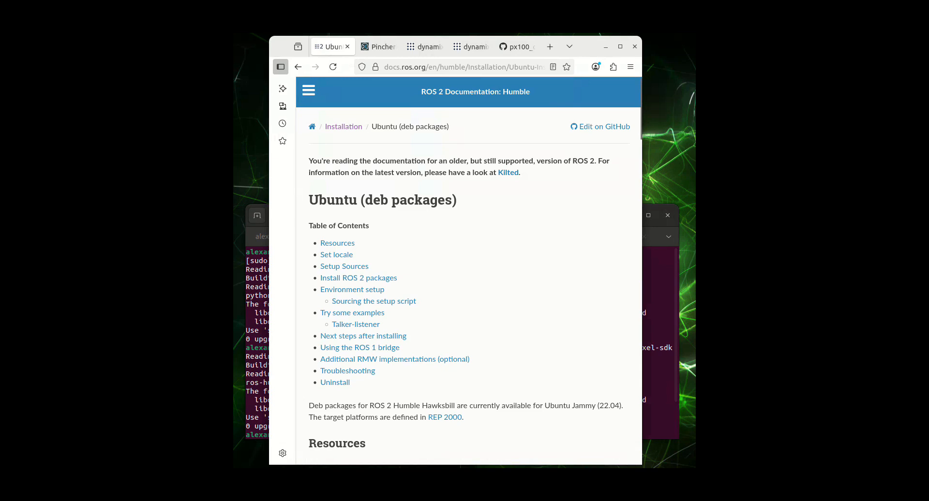
scroll(469, 269, down, 10)
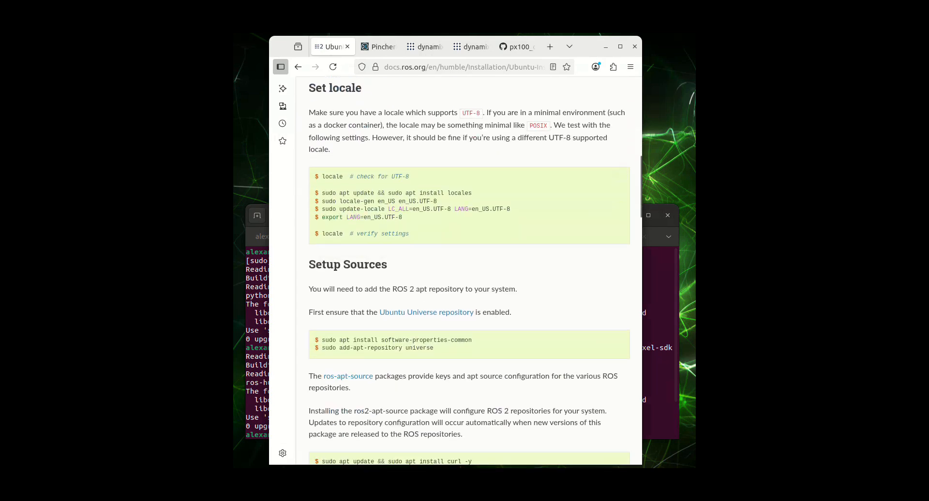
scroll(469, 269, down, 8)
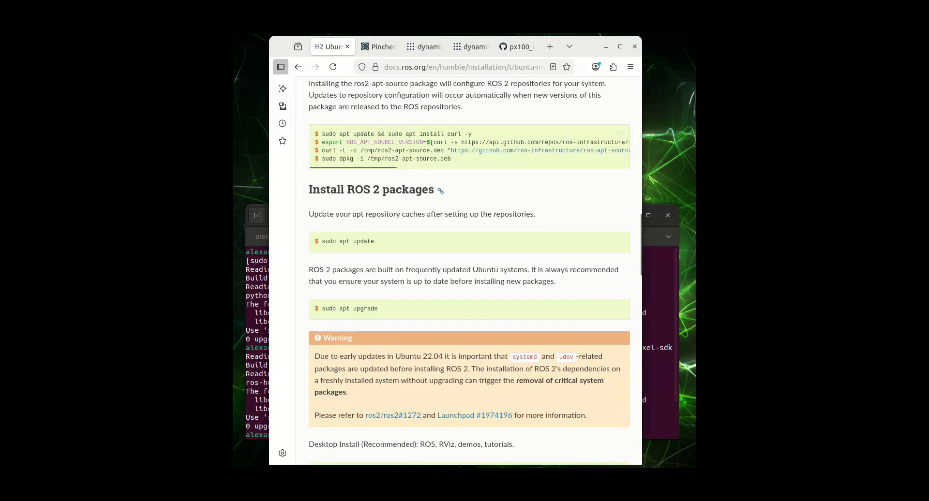
scroll(468, 269, down, 4)
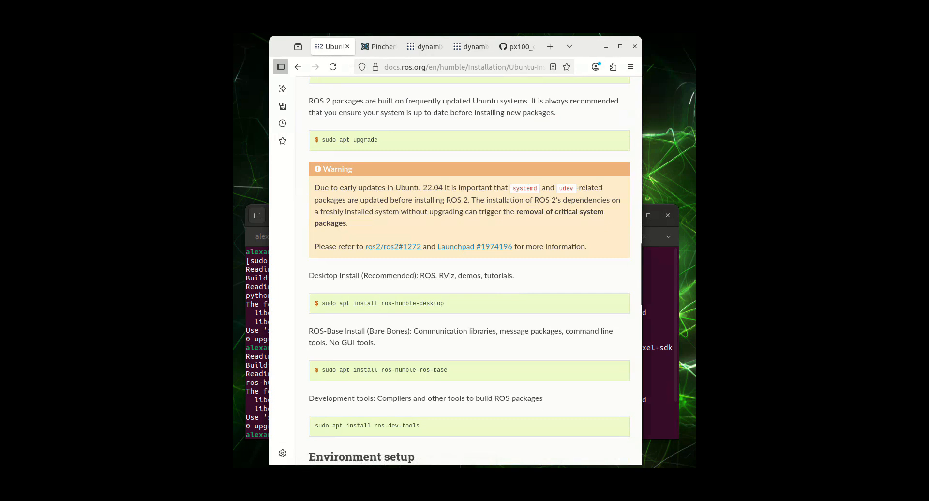
scroll(338, 251, down, 1)
drag(321, 248, 444, 248)
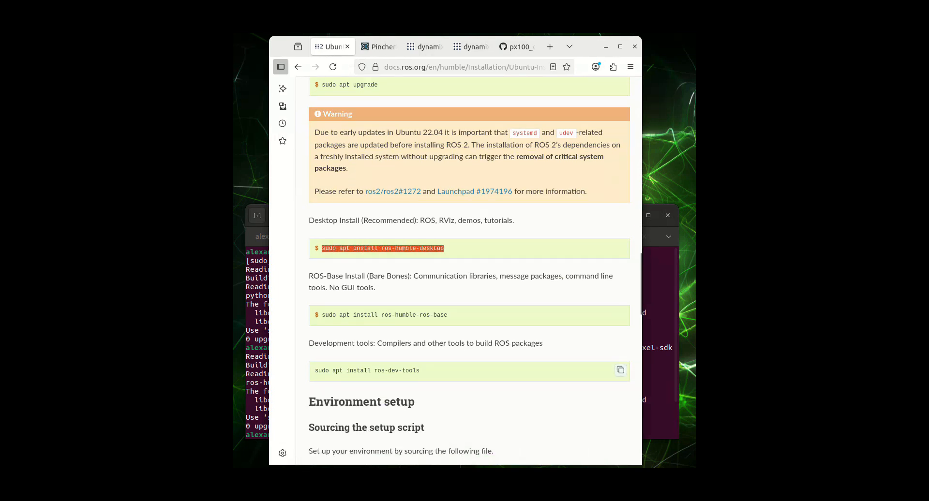
drag(315, 371, 419, 371)
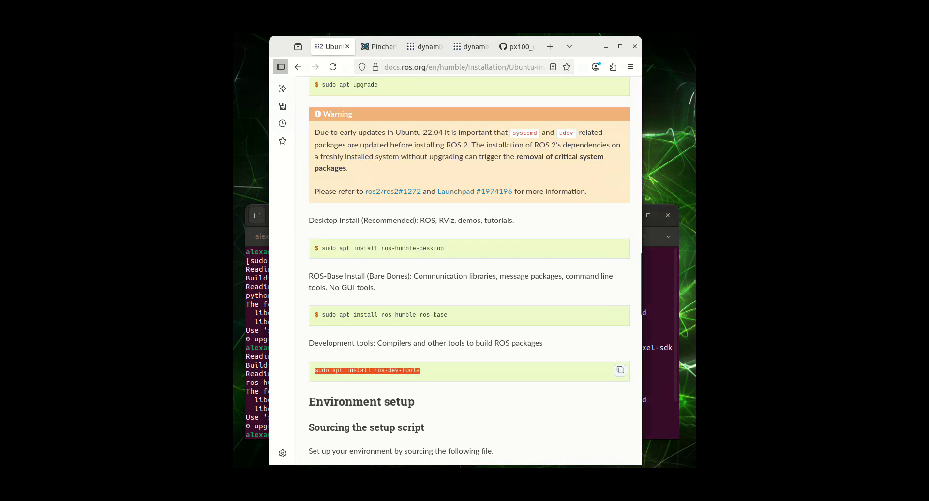
click(421, 369)
Step: Highlight the source /opt/ros/humble/setup.bash command under Environment setup and return to the beginning of the guide
scroll(422, 359, down, 4)
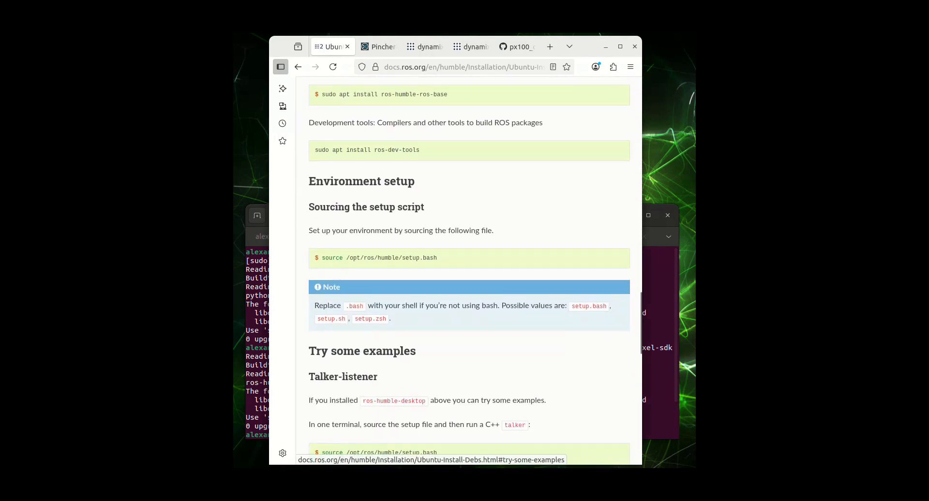
drag(321, 258, 437, 258)
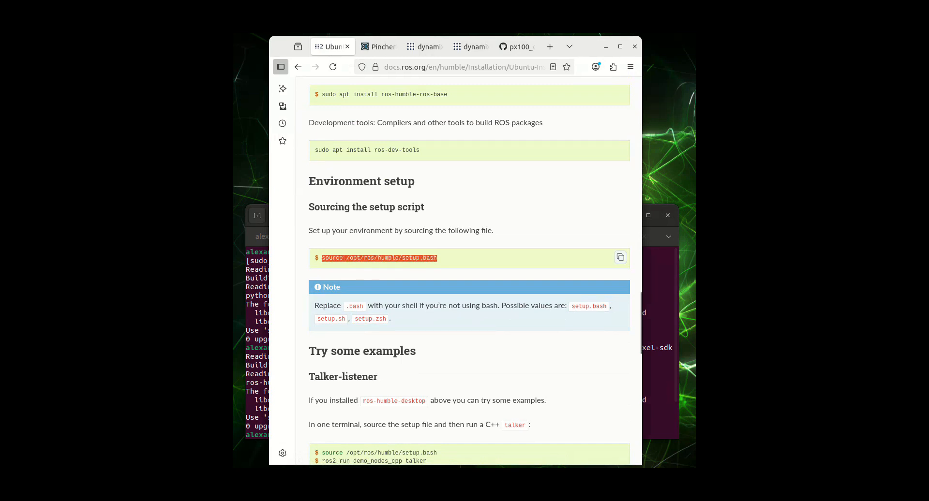
click(437, 257)
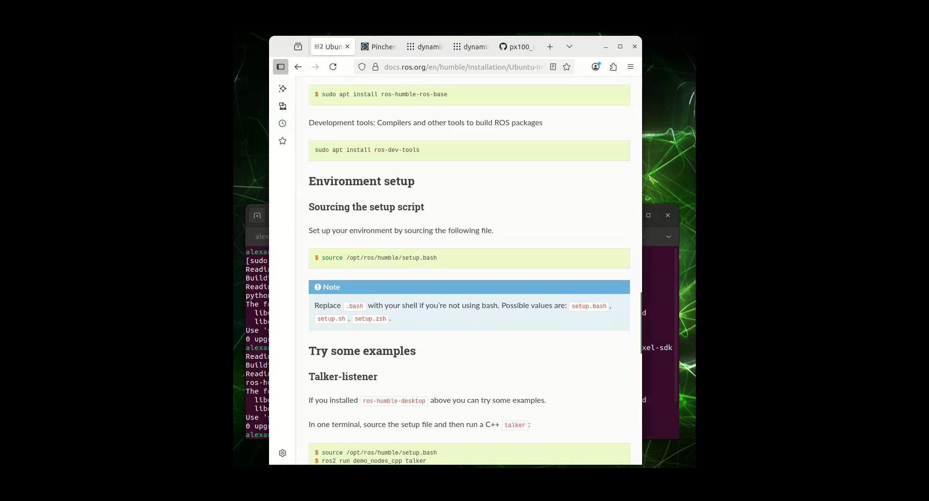
key(Home)
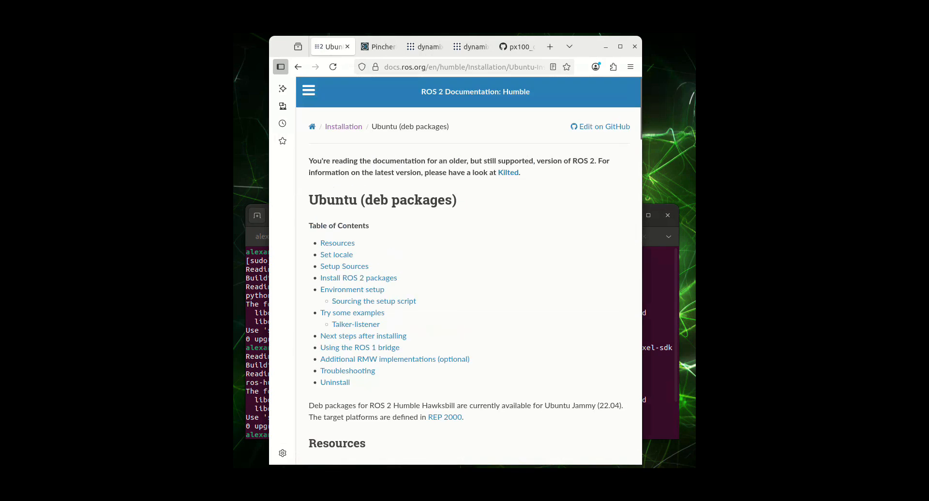
Step: Examine the PincherX-100 specifications page for the arm's overview, default joint limits, servo configurations and drawings
key(ctrl+Tab)
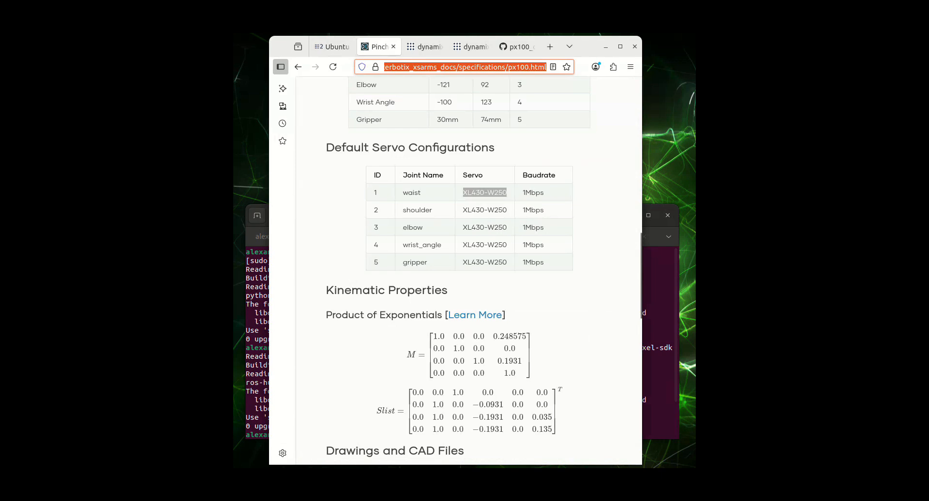
scroll(455, 270, up, 5)
scroll(455, 271, up, 5)
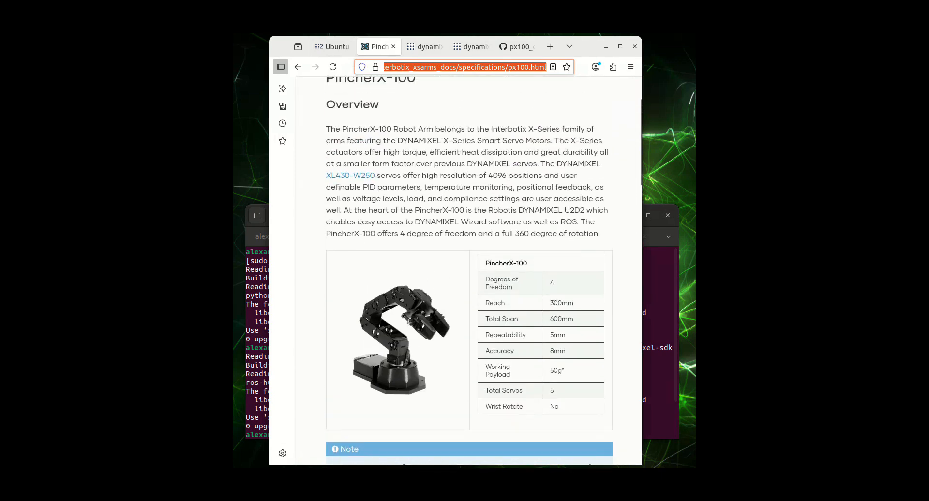
scroll(454, 271, up, 2)
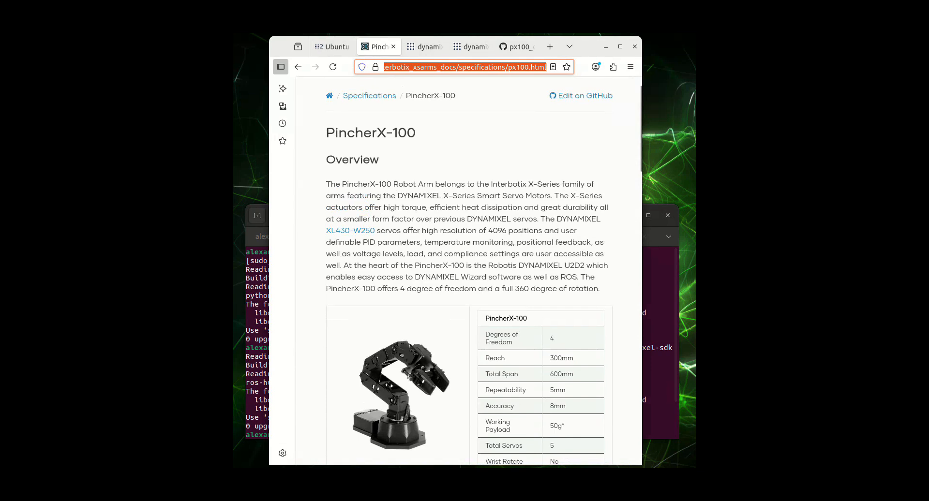
scroll(455, 271, down, 10)
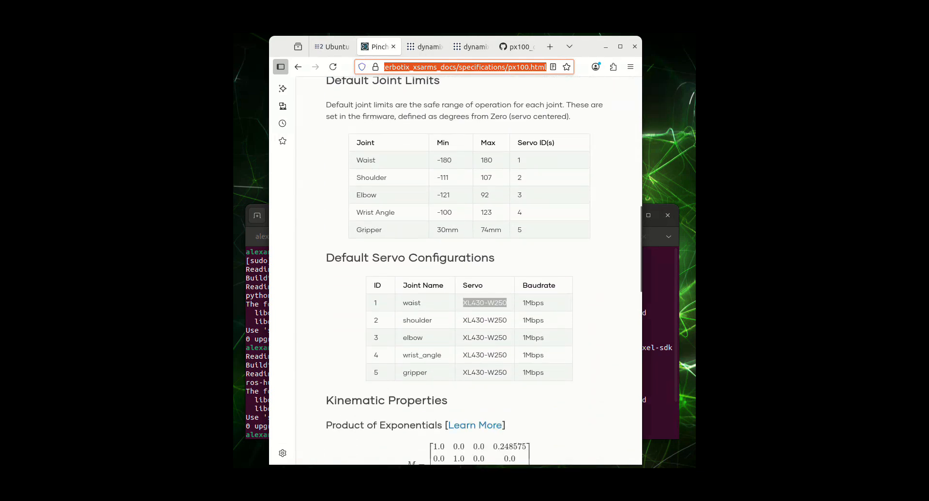
scroll(454, 271, up, 2)
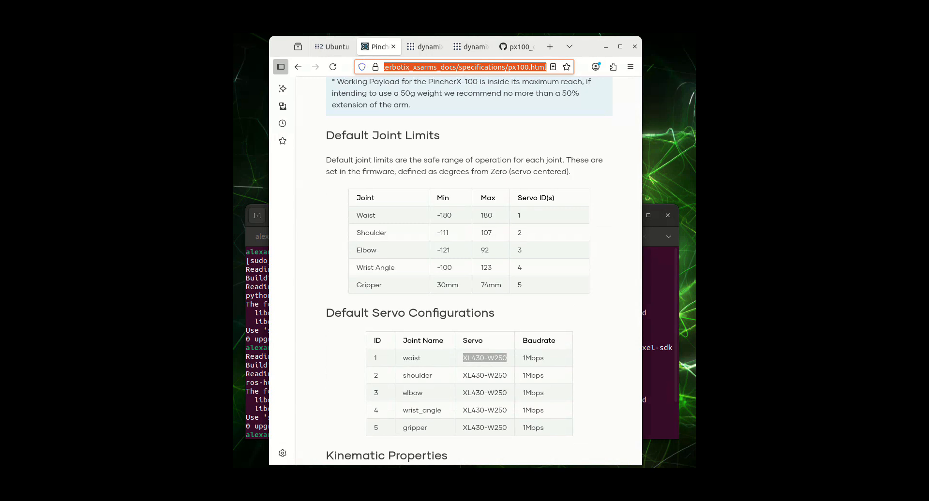
scroll(468, 271, down, 10)
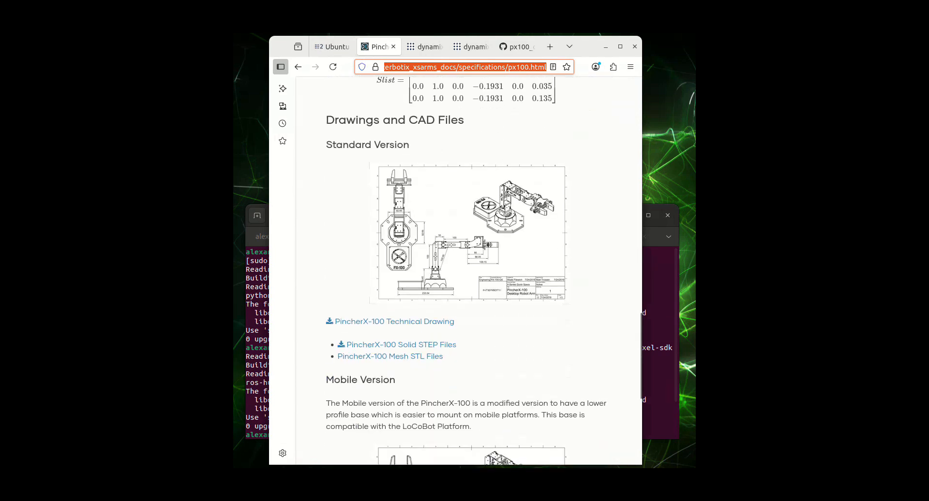
scroll(443, 271, up, 8)
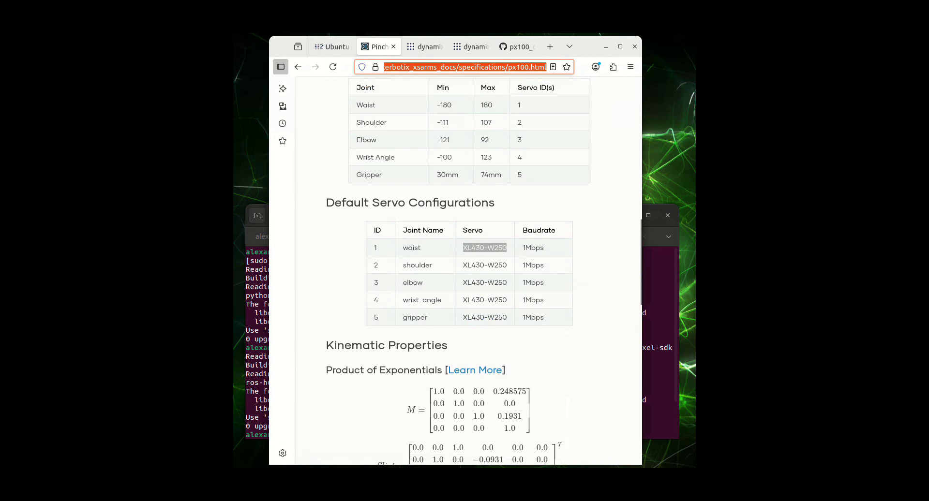
scroll(450, 271, up, 1)
Step: Check the dynamixel_workbench wiki's supported Dynamixels table for the XL430-W250 servo and go back to the PincherX-100 specifications
mouse_move(428, 47)
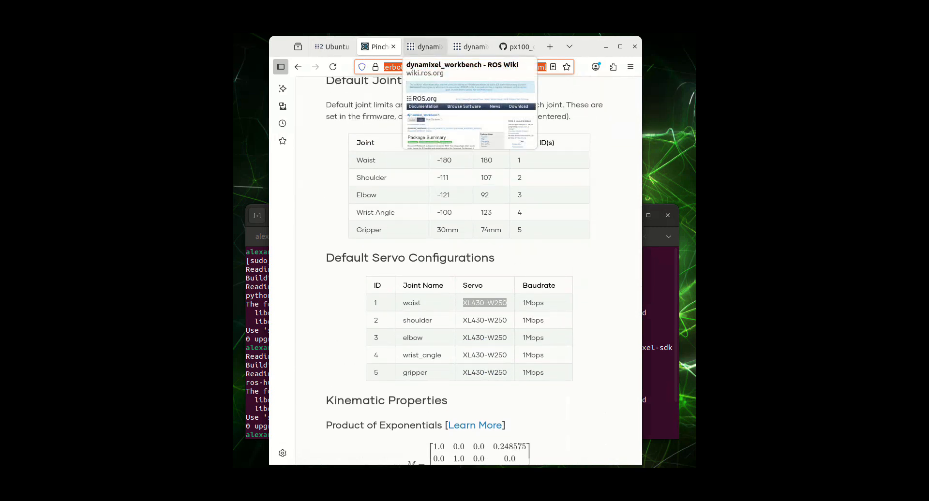
click(428, 47)
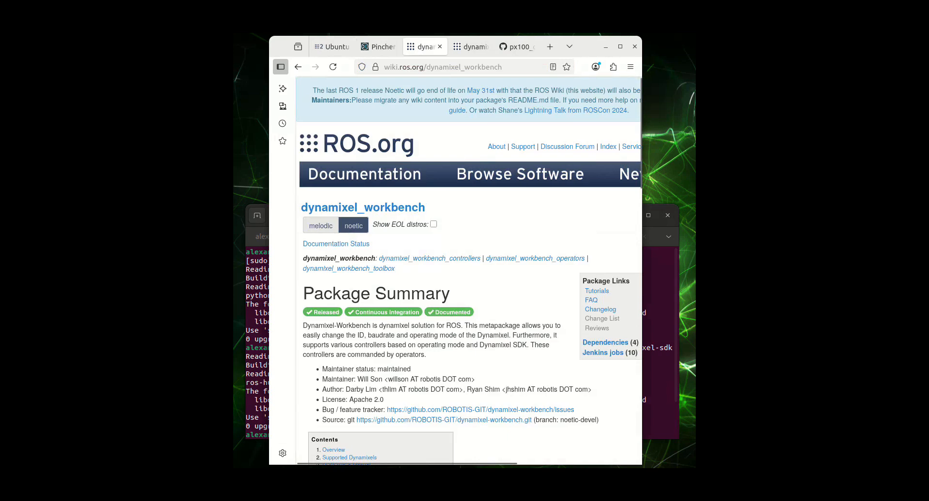
scroll(468, 271, down, 10)
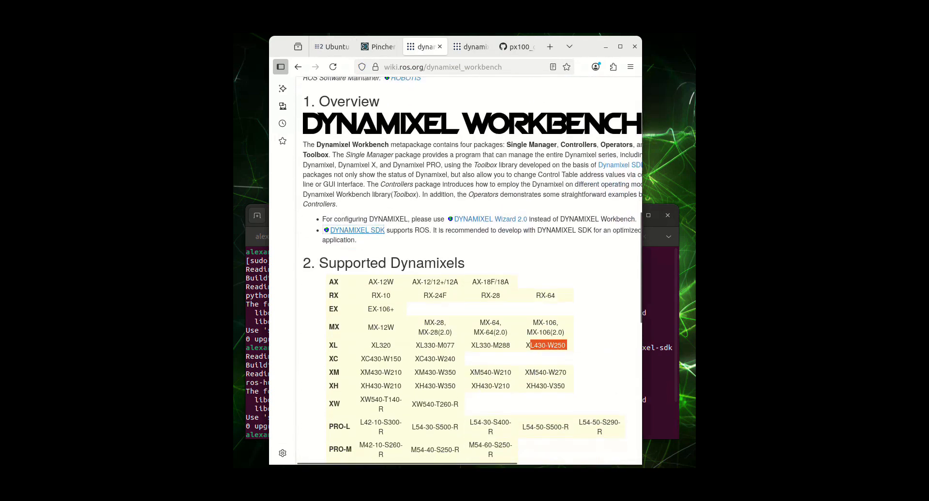
scroll(468, 271, down, 2)
drag(525, 280, 565, 280)
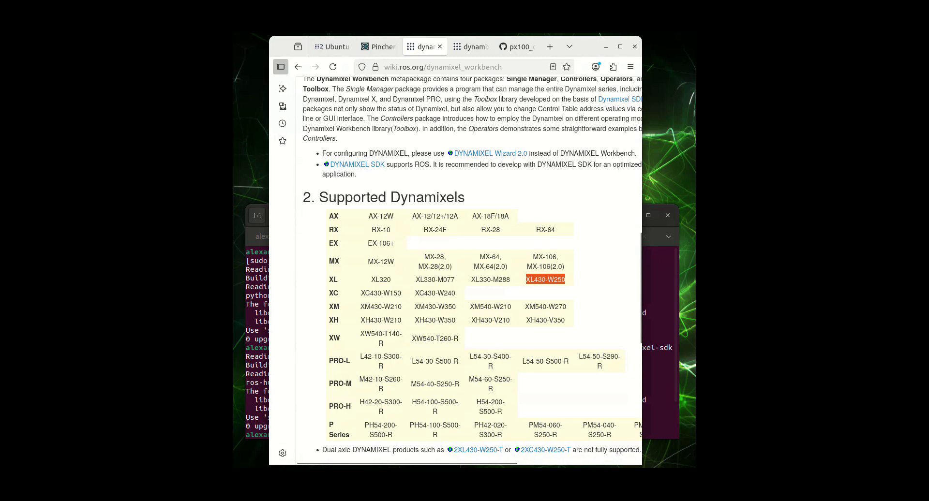
key(ctrl+Page_Up)
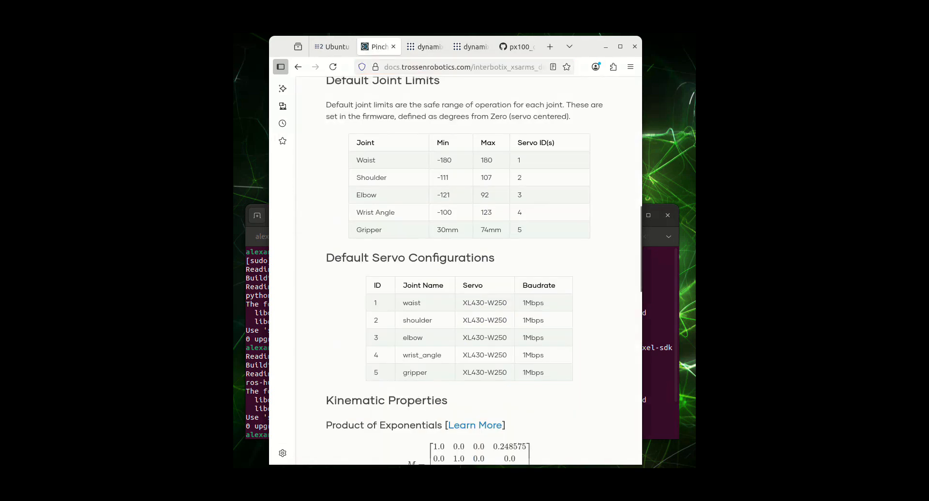
Step: Highlight the servo models in the Default Servo Configurations table and check them against the dynamixel_workbench wiki's supported Dynamixels
drag(462, 302, 507, 372)
click(507, 372)
key(ctrl+Tab)
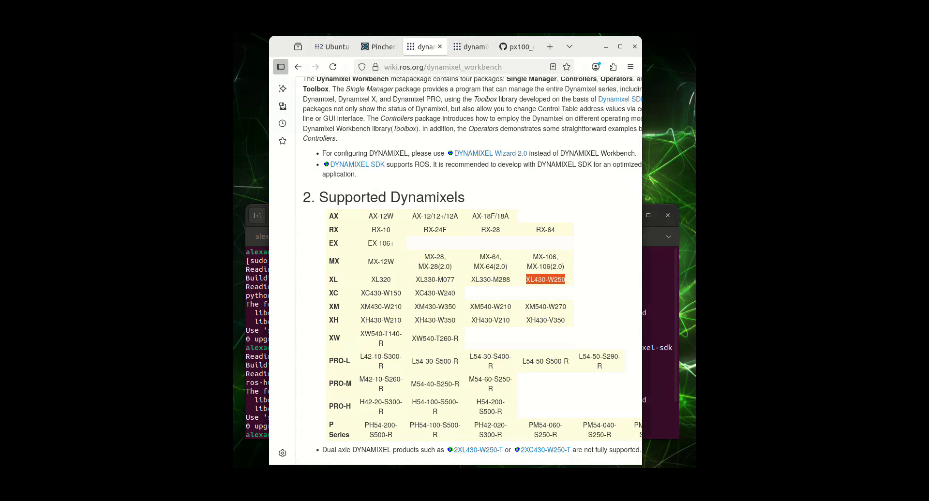
scroll(468, 270, up, 10)
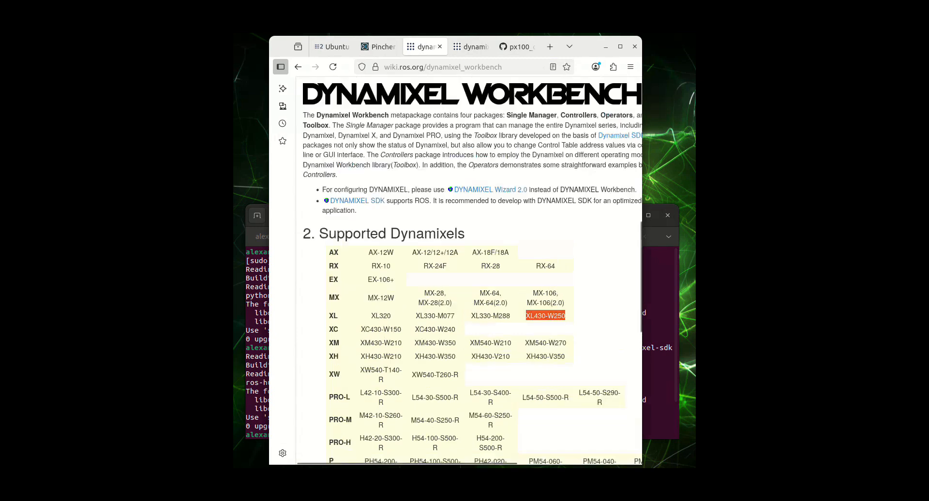
Step: Review the dynamixel_sdk wiki page's package summary and overview, and decline to send the system error report
click(470, 46)
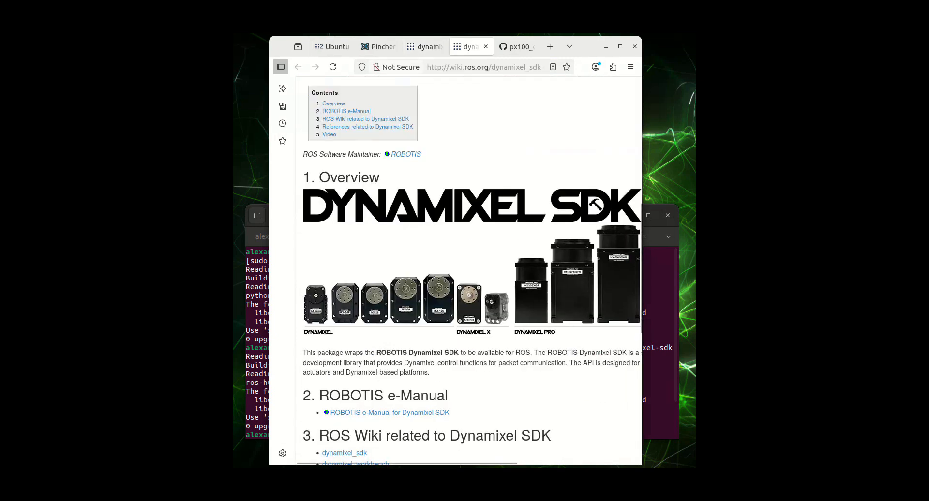
scroll(595, 206, up, 10)
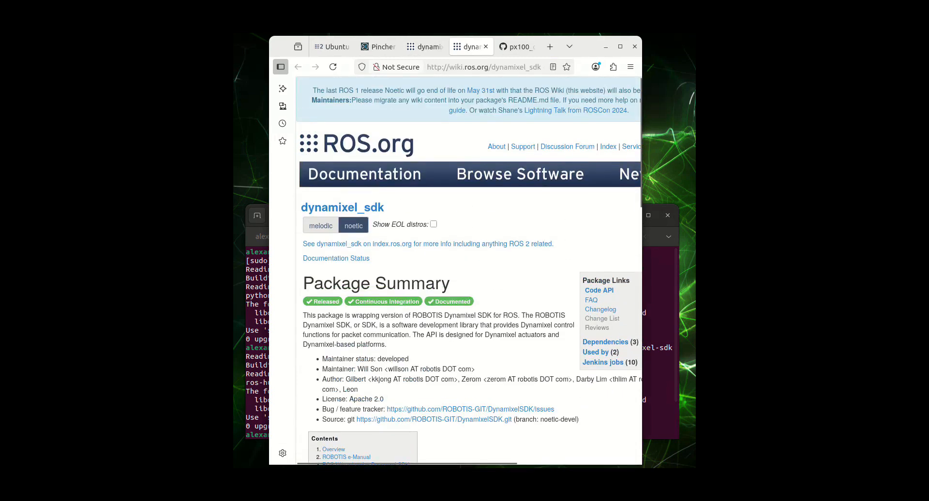
scroll(595, 165, down, 10)
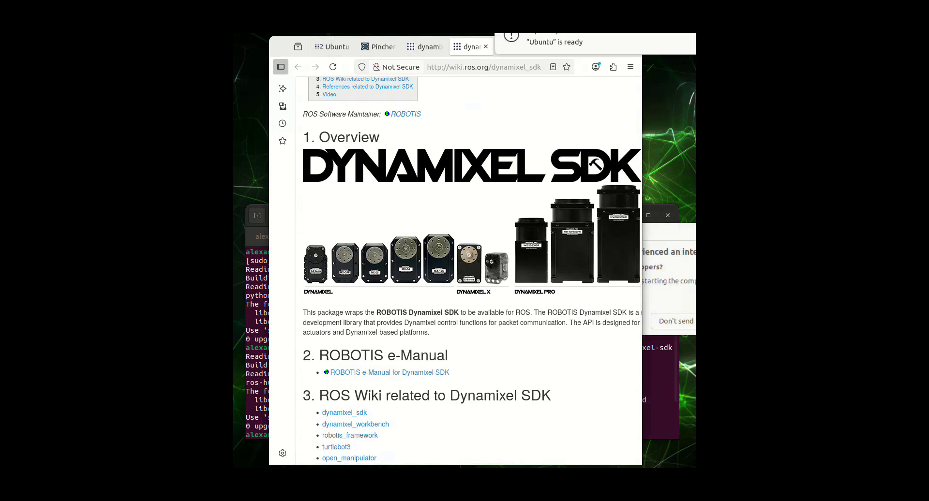
click(676, 321)
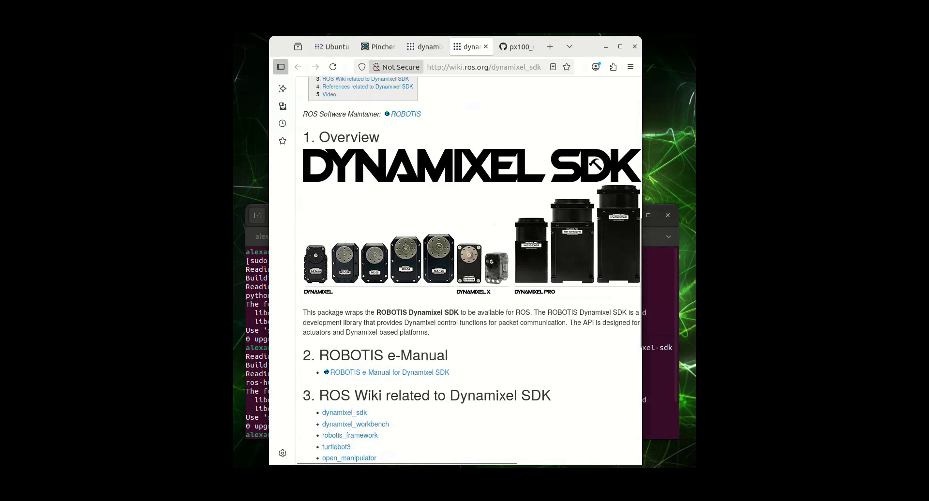
Step: Revisit the PincherX-100 overview table in the specifications and return to the dynamixel_sdk wiki page
click(377, 47)
scroll(469, 271, up, 2)
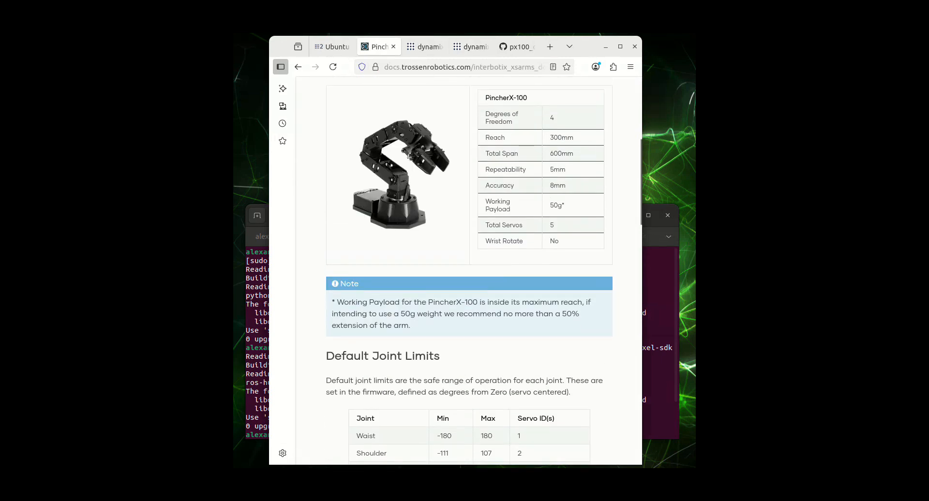
click(470, 47)
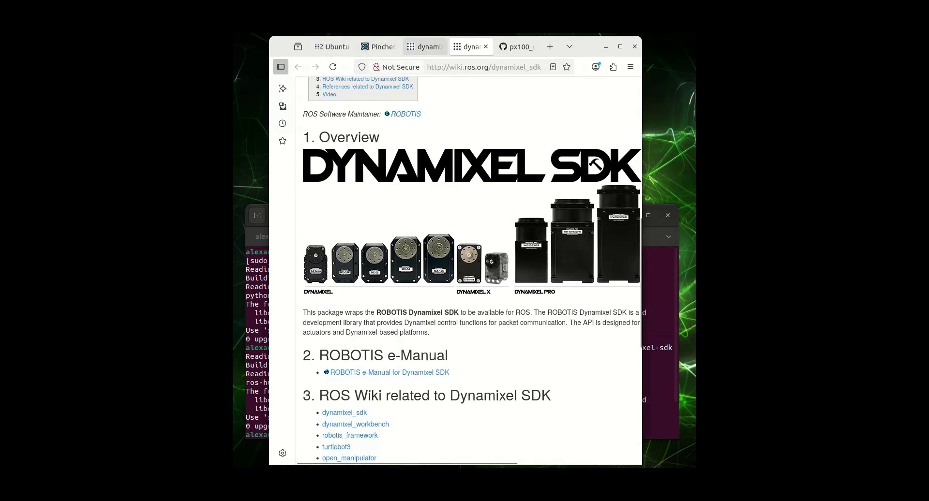
mouse_move(424, 46)
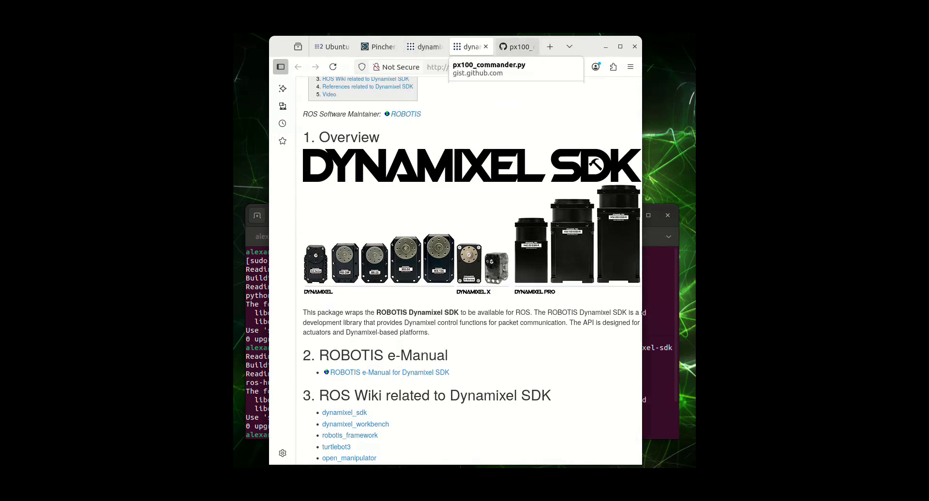
Step: Open the px100_commander.py gist and highlight its import rclpy and JointState import lines and the JOINT_ID_MAP block
click(517, 46)
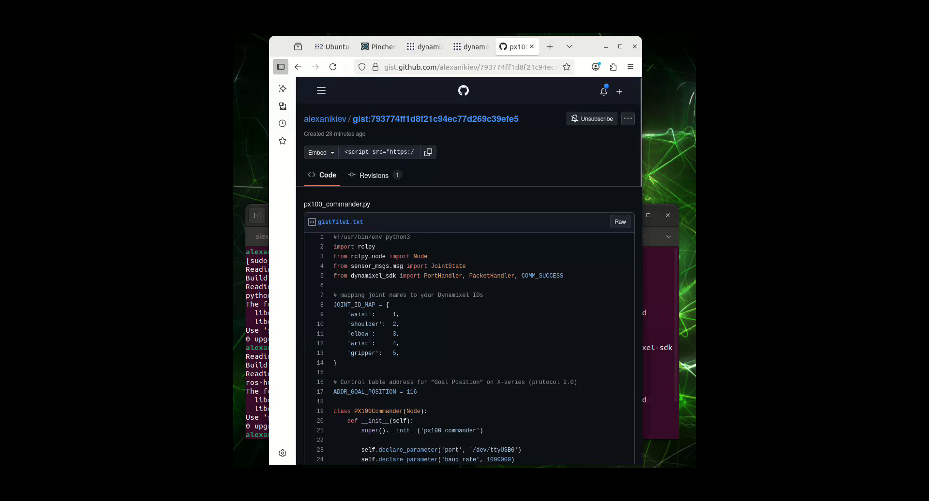
scroll(468, 271, down, 3)
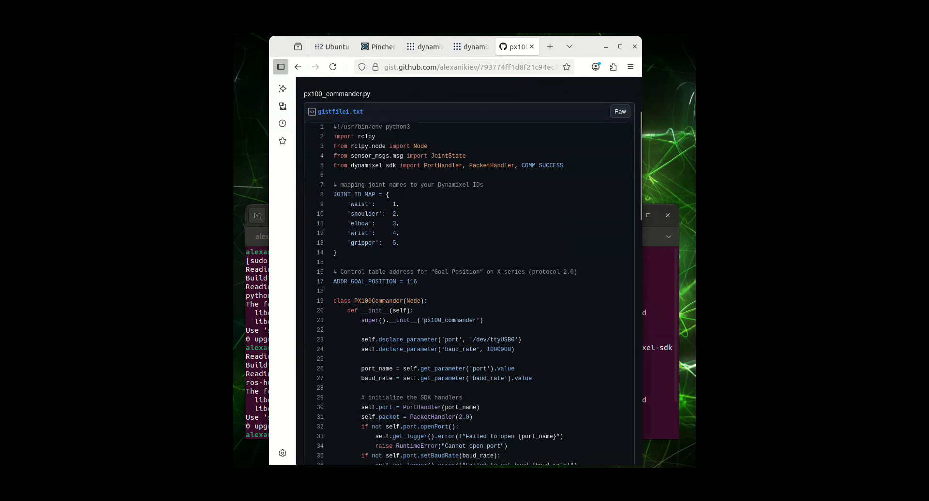
drag(333, 136, 375, 136)
drag(333, 156, 466, 156)
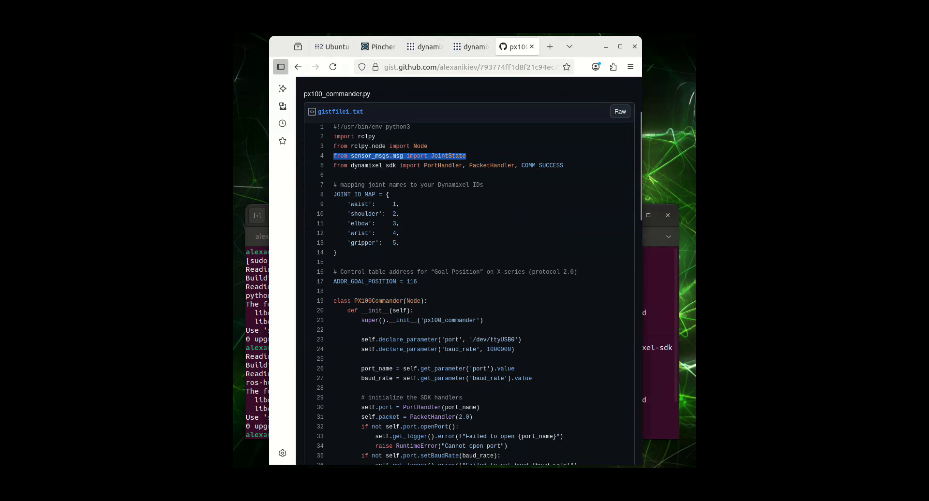
click(333, 166)
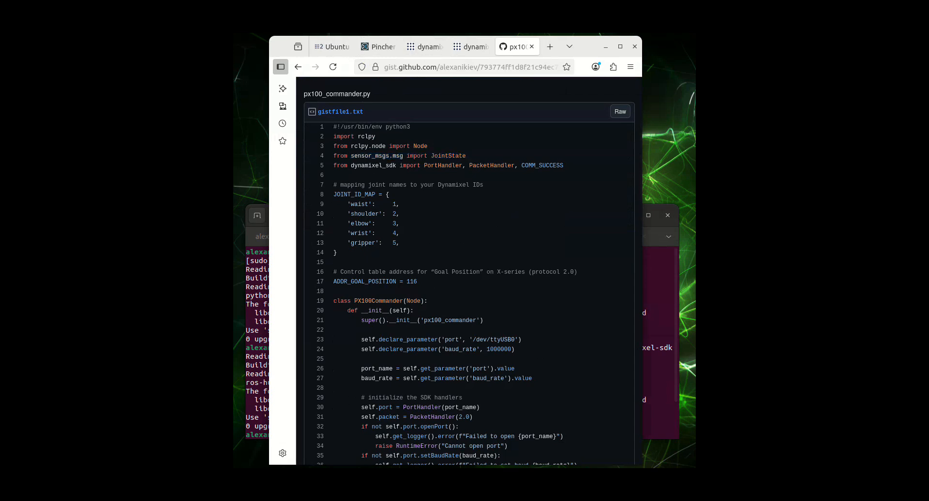
drag(334, 185, 337, 253)
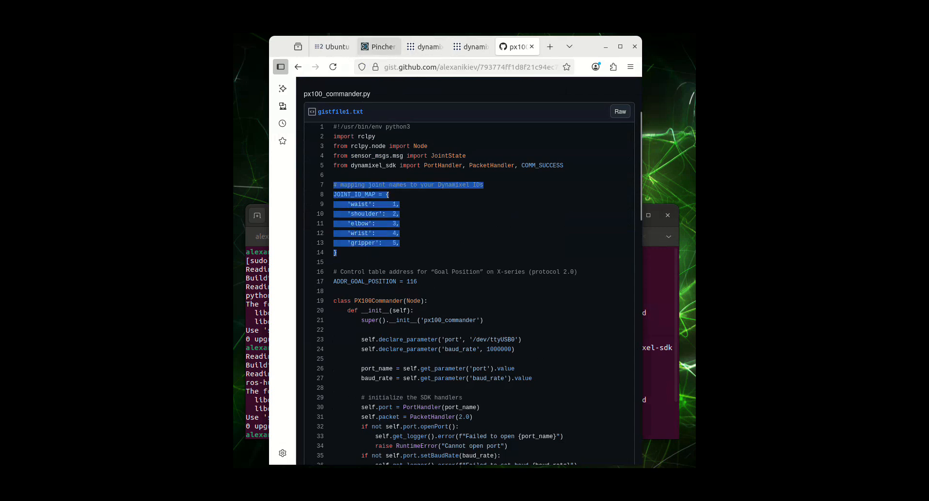
Step: Compare the gist's JOINT_ID_MAP with the servo IDs in the PincherX-100 Default Joint Limits table
click(378, 47)
scroll(468, 270, down, 6)
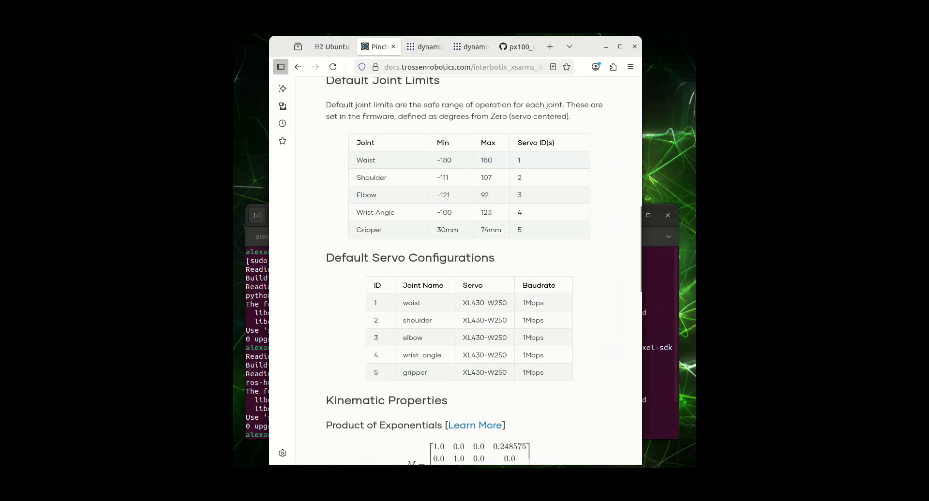
drag(357, 142, 521, 230)
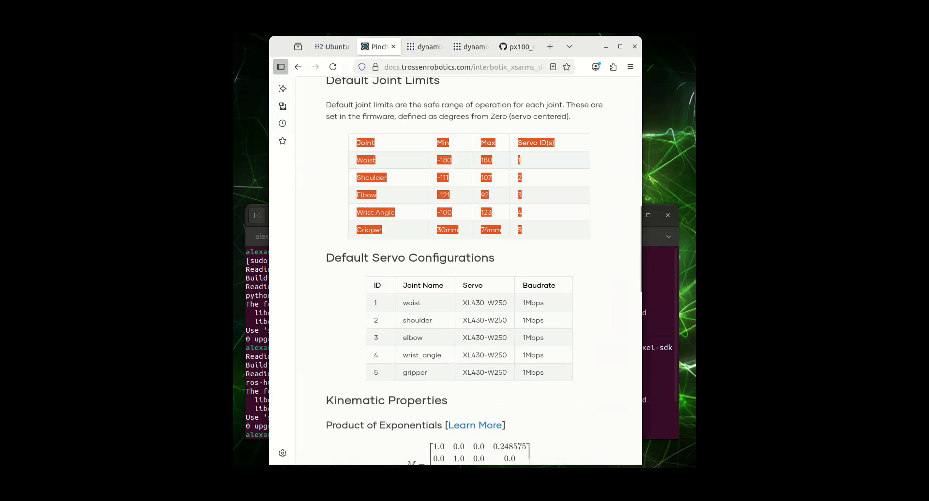
click(515, 47)
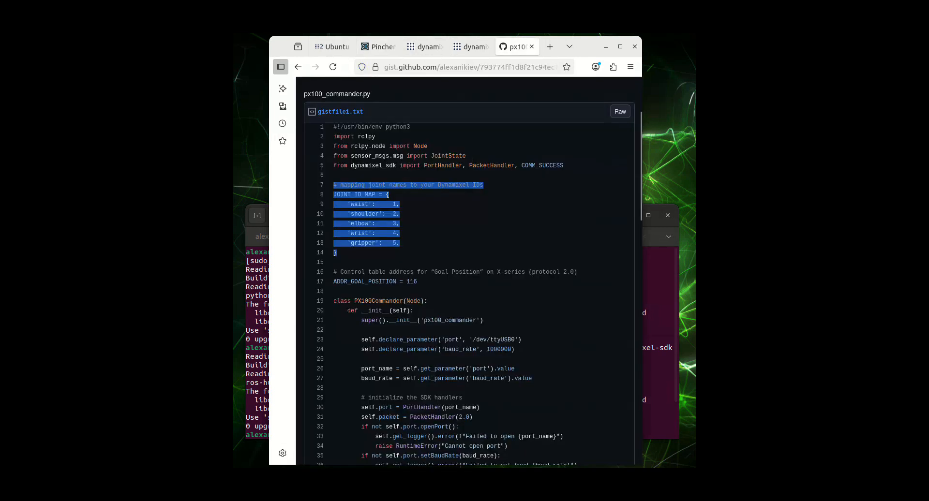
click(465, 222)
Step: Highlight the '/dev/ttyUSB0' port parameter declaration and the torque-enabling block in the gist's __init__ method
scroll(464, 271, down, 5)
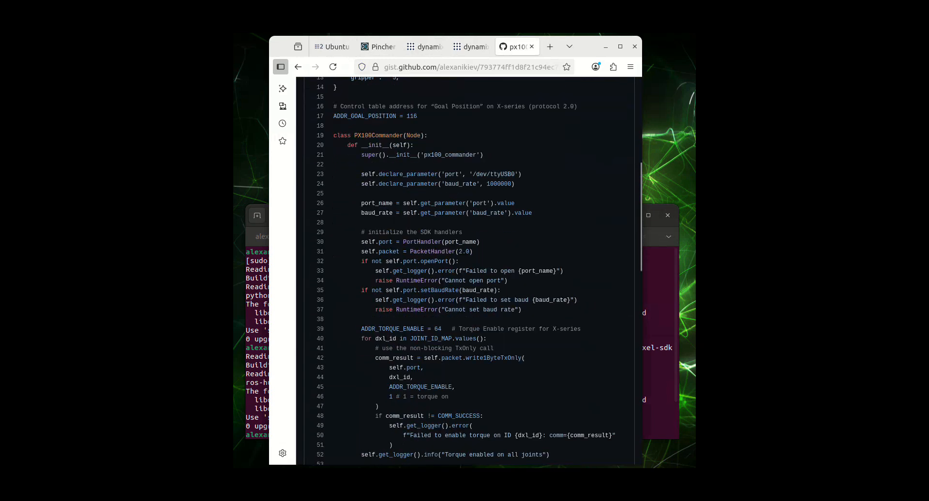
drag(361, 174, 522, 174)
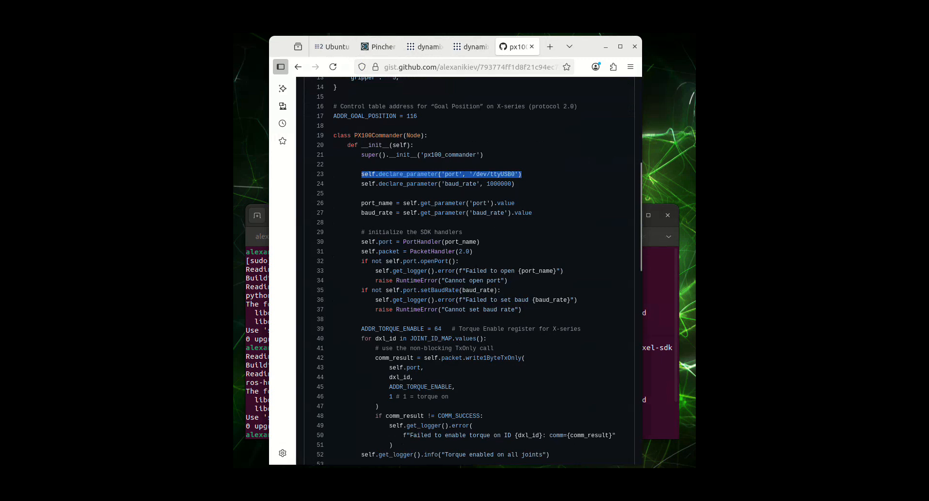
click(522, 176)
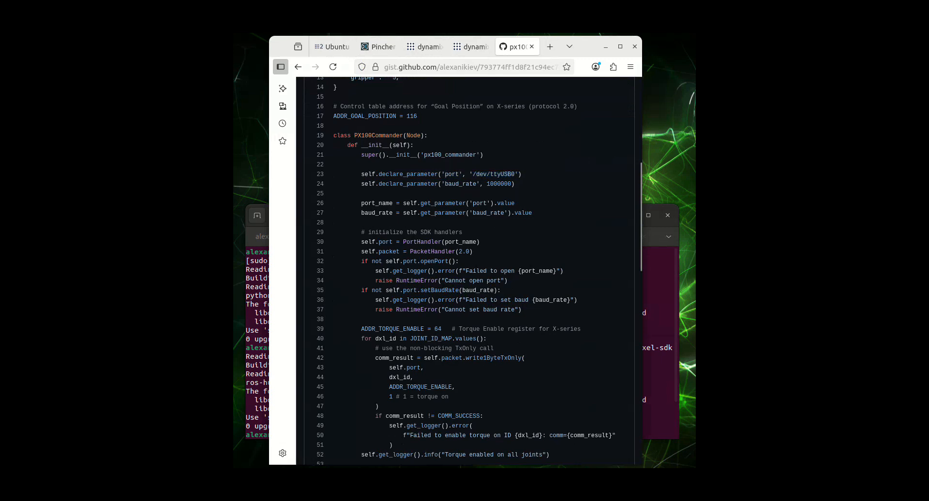
scroll(479, 271, down, 4)
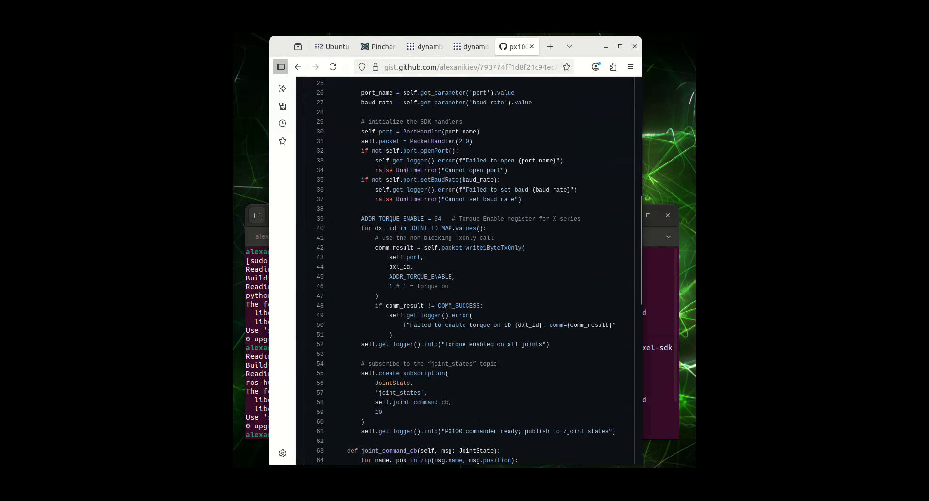
drag(361, 219, 549, 345)
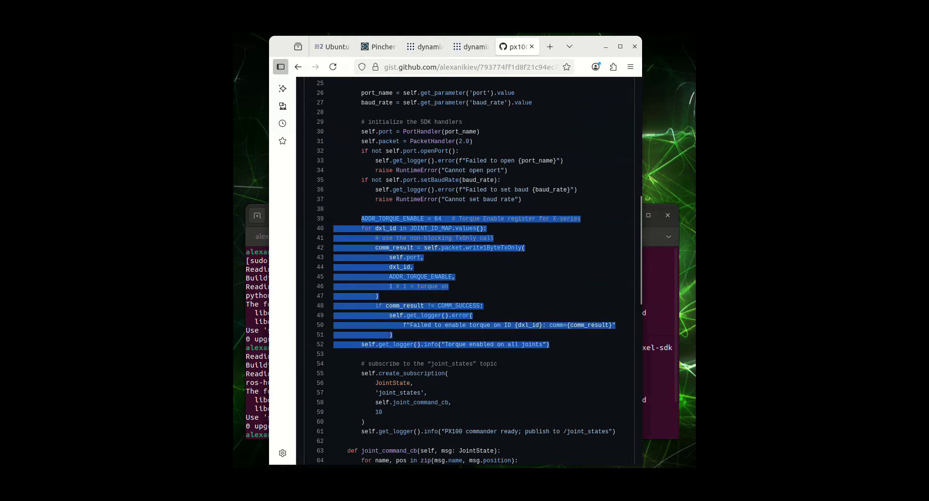
click(550, 344)
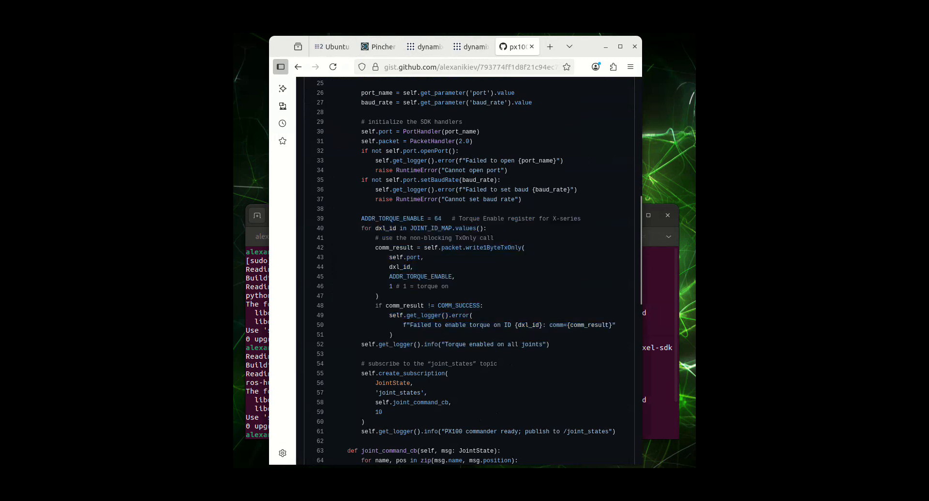
Step: Highlight the 'joint_states' topic and the joint_command_cb callback in the subscription code, plus the topic name in its log message
scroll(468, 270, down, 3)
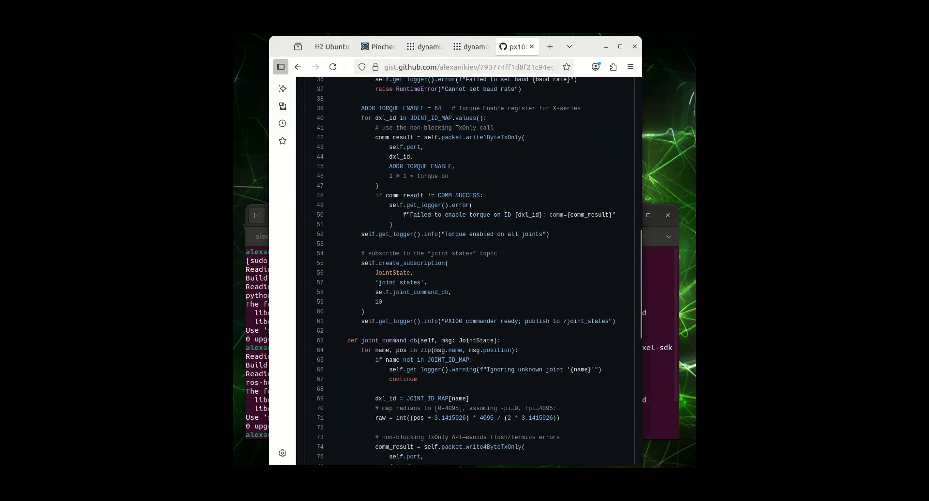
drag(375, 282, 427, 283)
drag(376, 292, 452, 292)
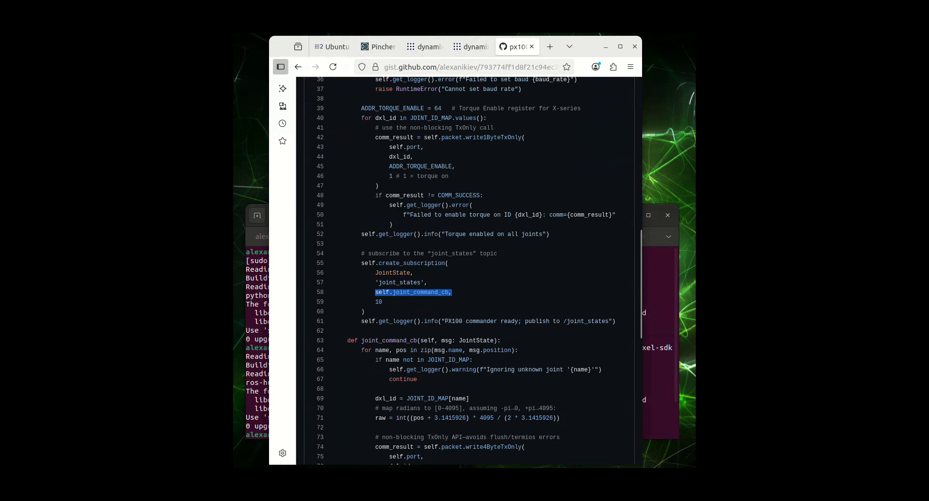
drag(567, 322, 608, 321)
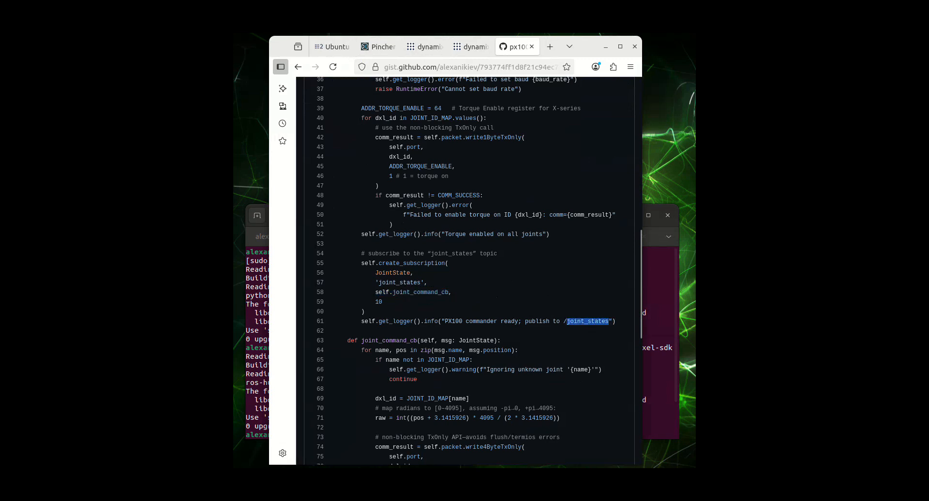
click(609, 321)
Step: Examine the gist's joint_command_cb and main functions, and highlight the whole joint_states subscription block
scroll(468, 271, down, 6)
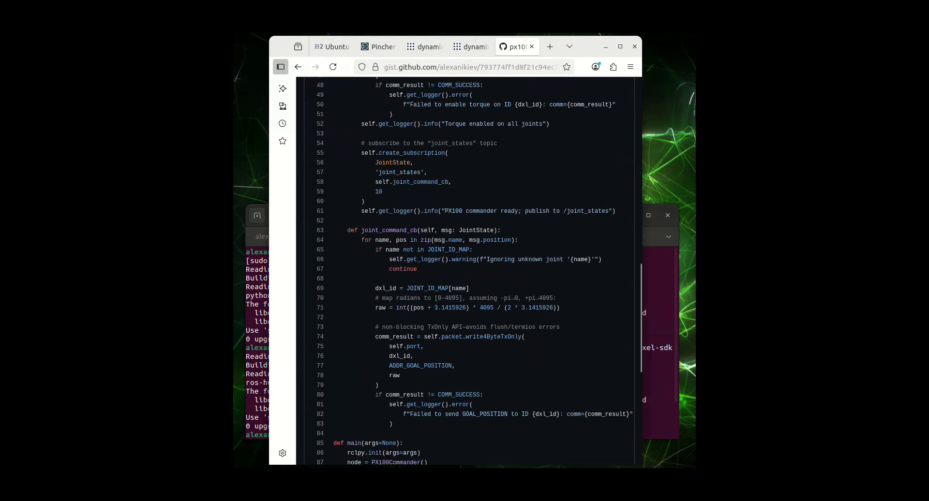
scroll(468, 271, down, 4)
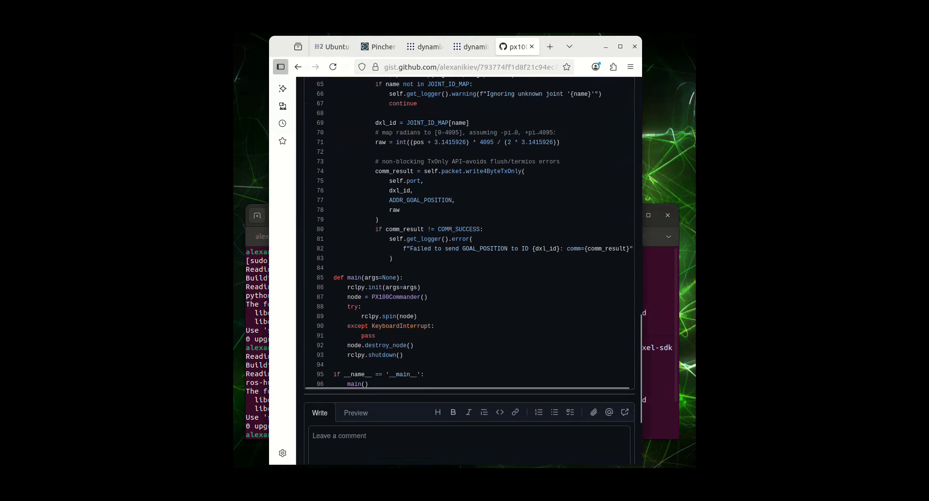
scroll(469, 271, up, 2)
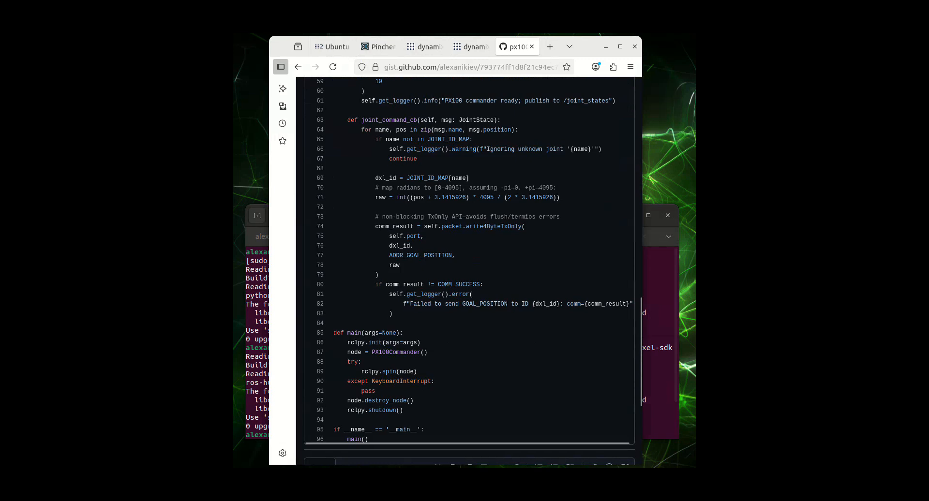
scroll(468, 271, up, 5)
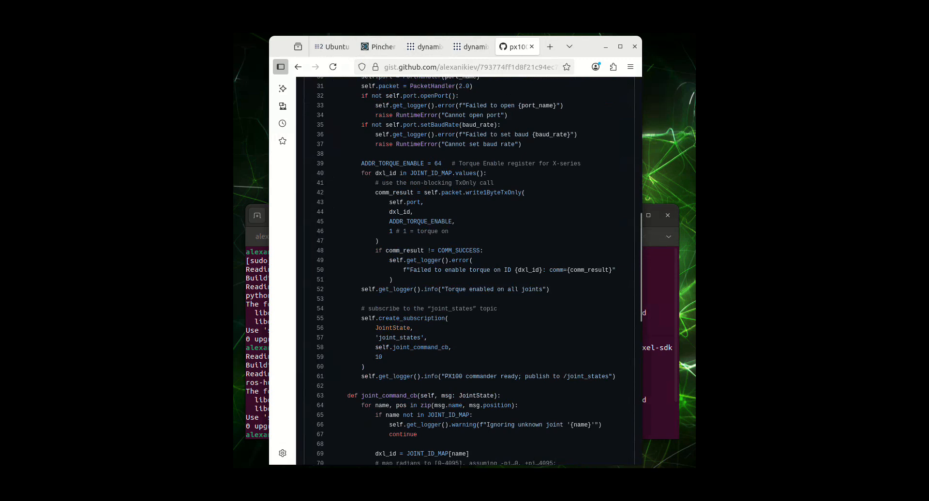
drag(361, 309, 615, 376)
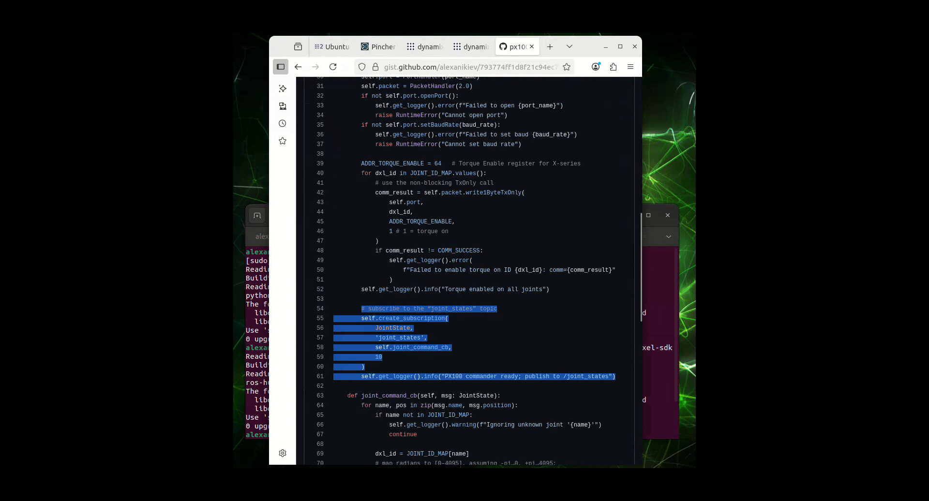
click(615, 376)
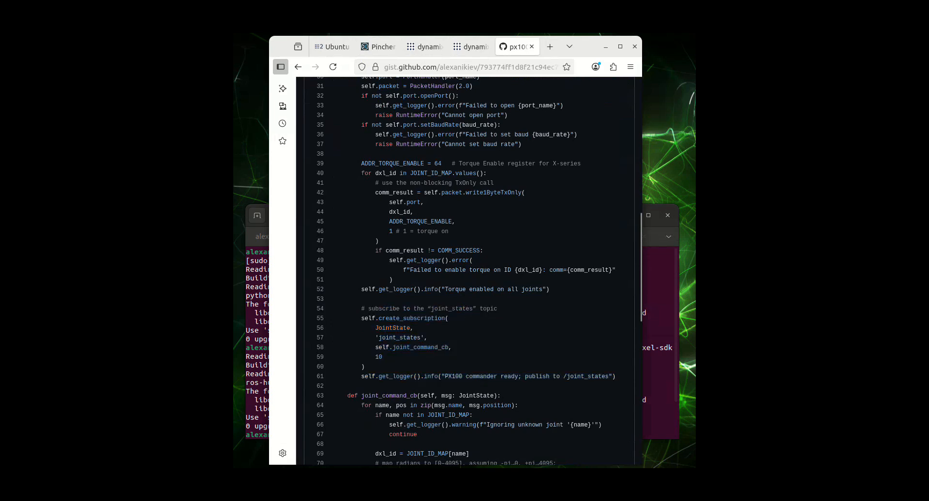
Step: Switch to VS Code and highlight the 'joint_commands' topic, its log message and the whole subscription block in the local px100_commander.py
key(alt+Tab)
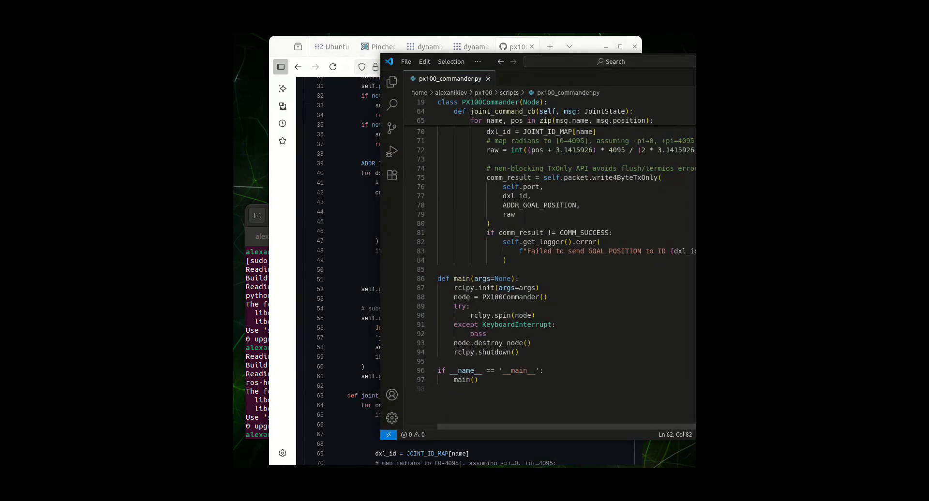
drag(489, 61, 340, 78)
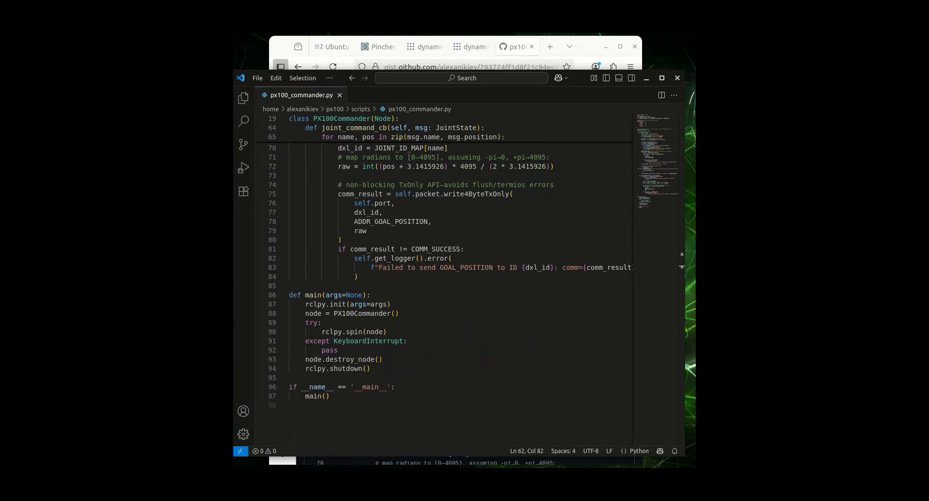
scroll(460, 276, up, 6)
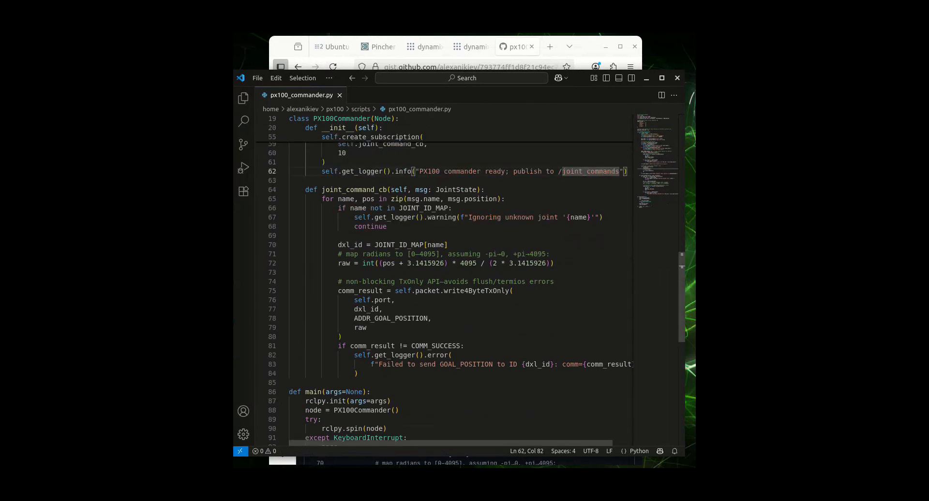
scroll(460, 276, up, 1)
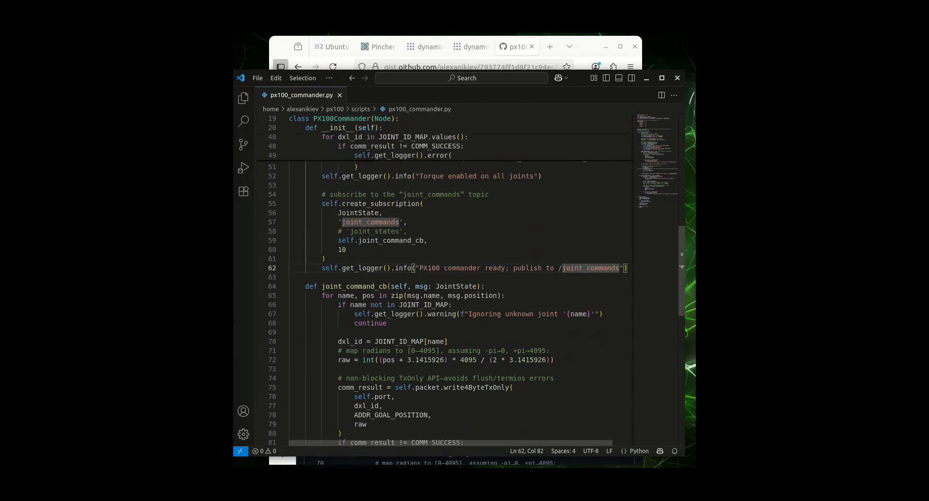
click(407, 223)
drag(338, 222, 407, 222)
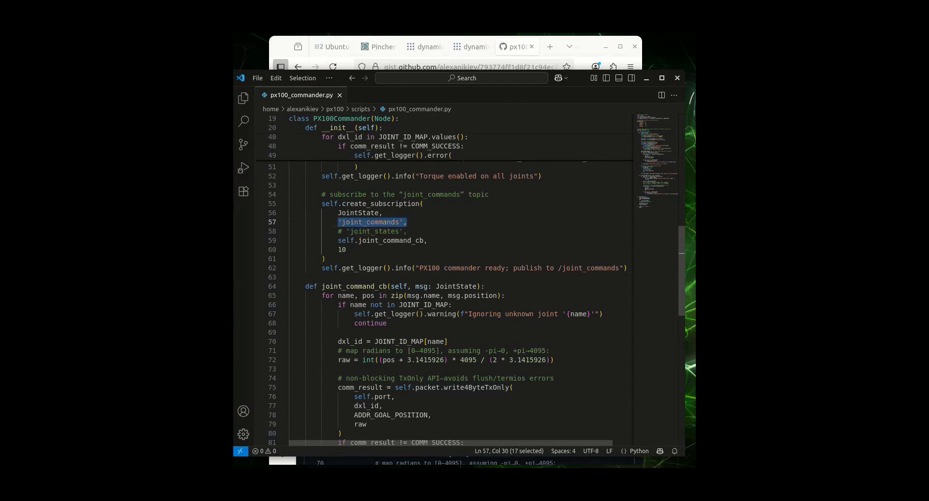
drag(562, 268, 619, 268)
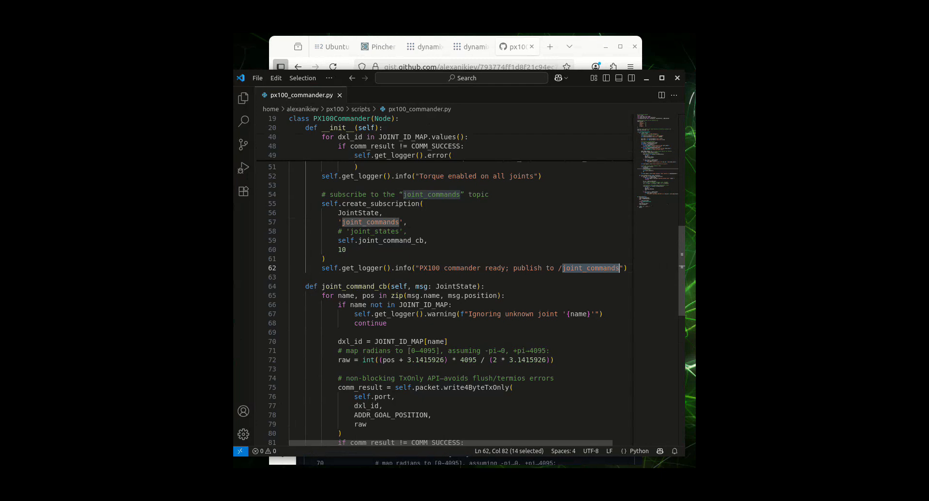
drag(321, 194, 627, 268)
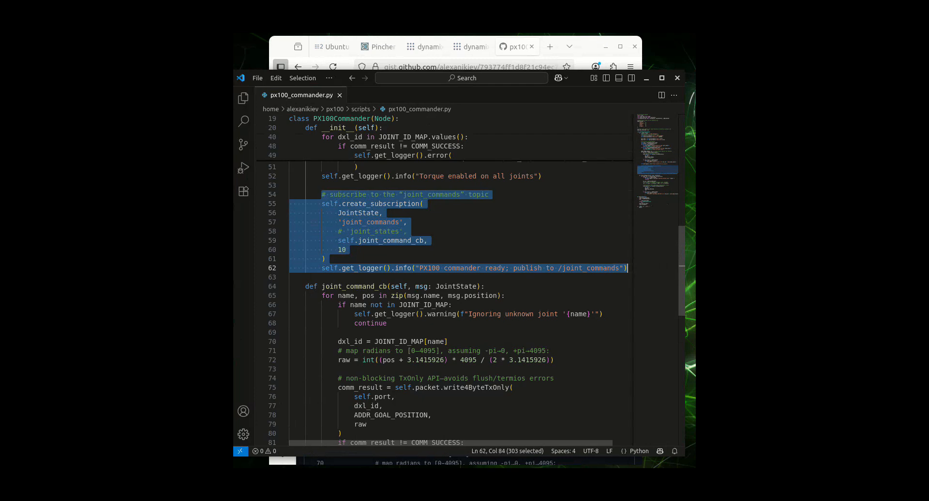
click(646, 78)
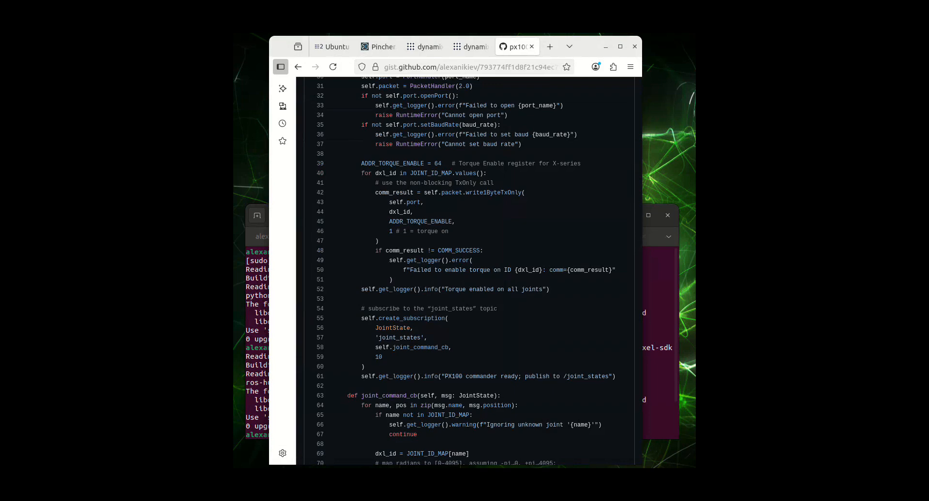
Step: Review the terminal's python3-serial and ros-humble-dynamixel-sdk install commands, consulting the Dynamixel SDK ROS wiki page in the browser
key(alt+Tab)
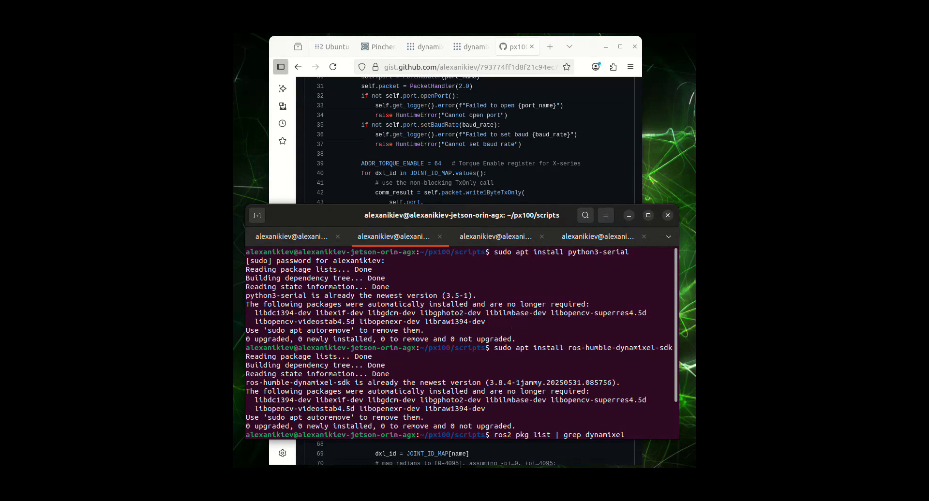
drag(494, 252, 629, 252)
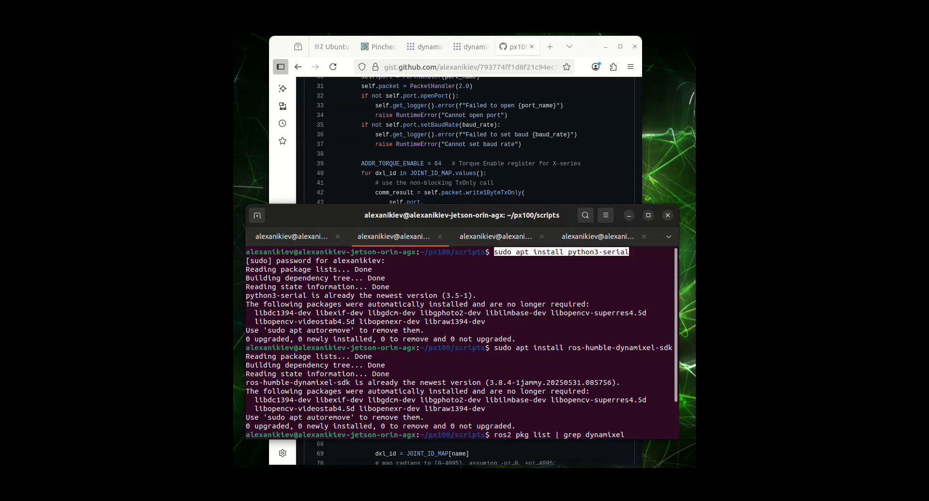
click(629, 252)
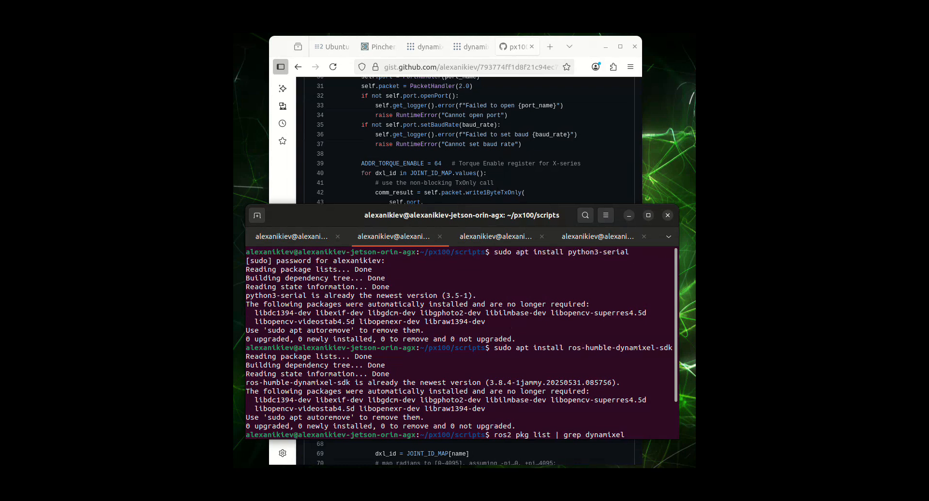
drag(511, 348, 672, 348)
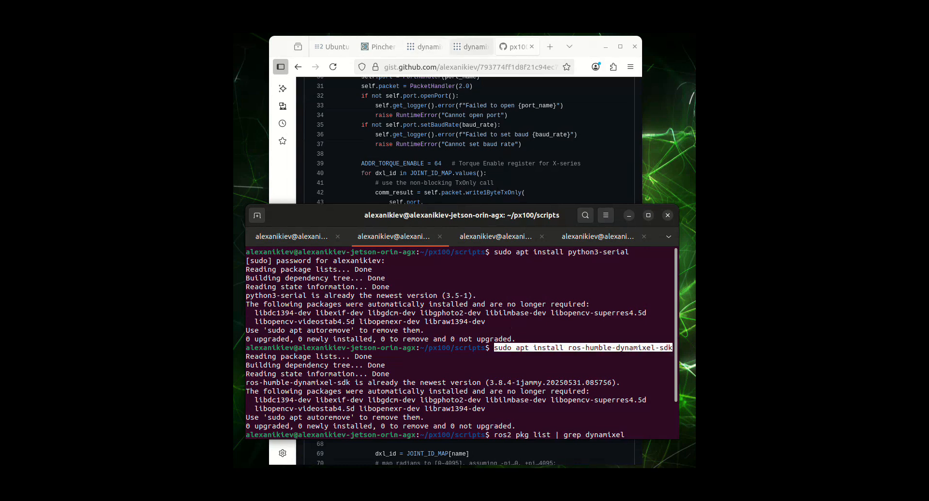
click(471, 47)
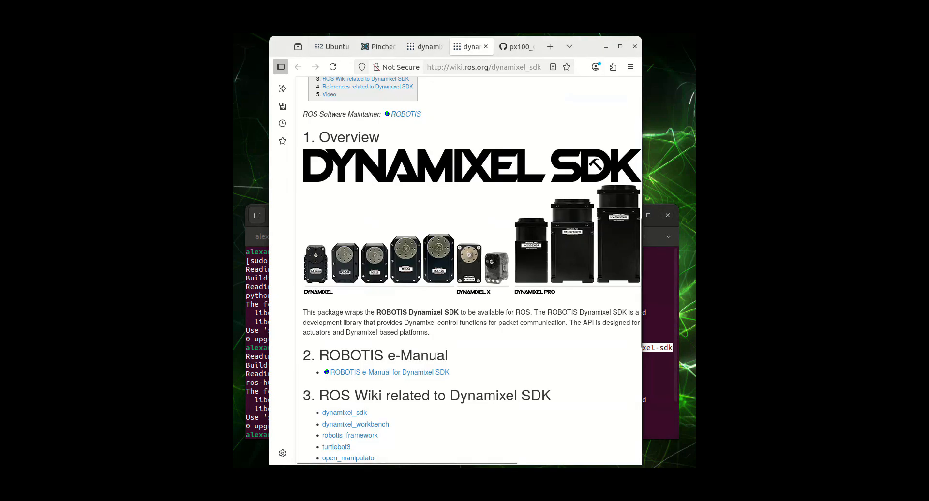
key(alt+Tab)
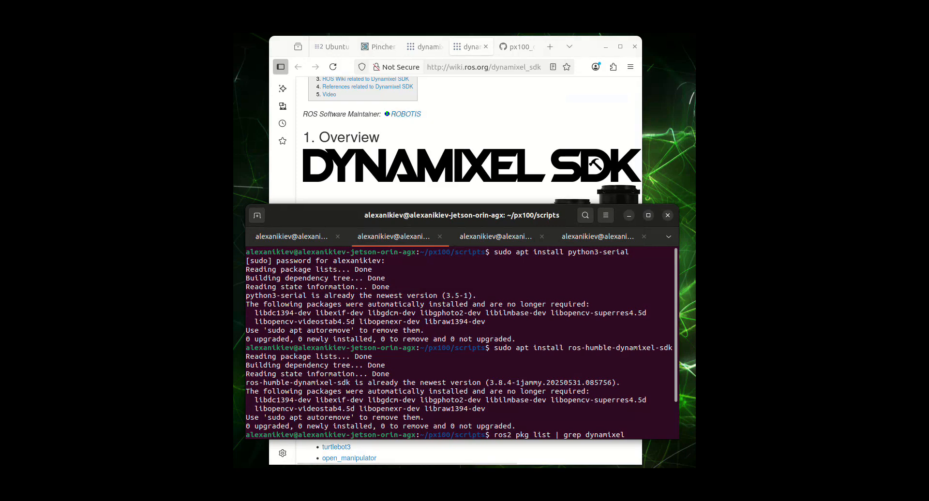
drag(493, 347, 672, 348)
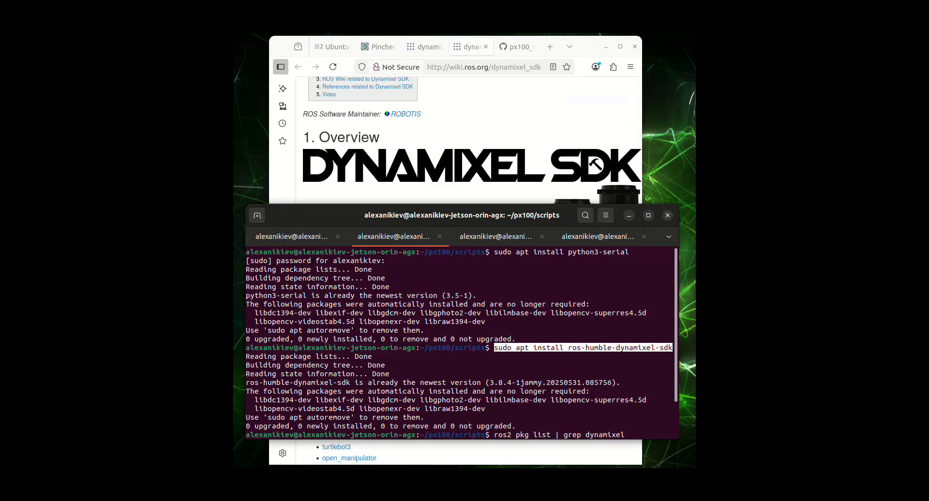
click(672, 348)
Step: Highlight the 'ros2 pkg list | grep dynamixel' command, its dynamixel_sdk entry and the 'source /opt/ros/humble/setup.bash' command
scroll(461, 343, down, 2)
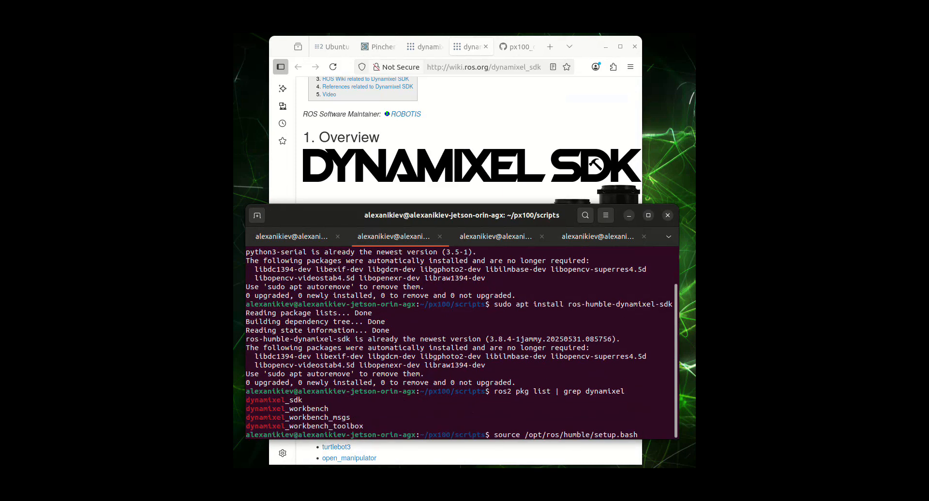
drag(493, 391, 624, 391)
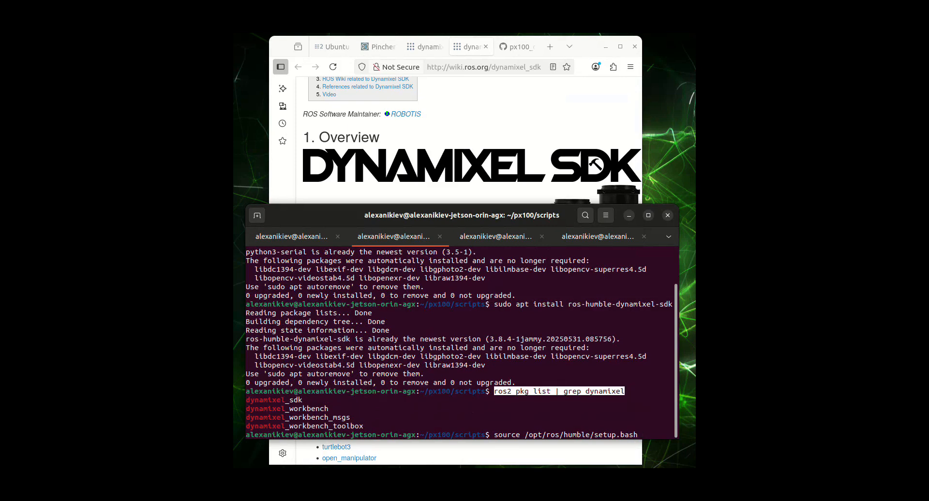
drag(246, 399, 303, 400)
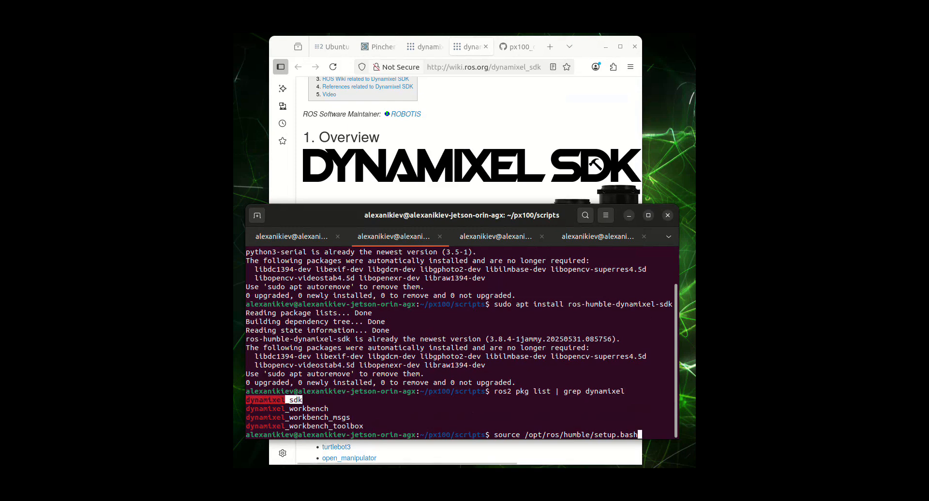
click(304, 400)
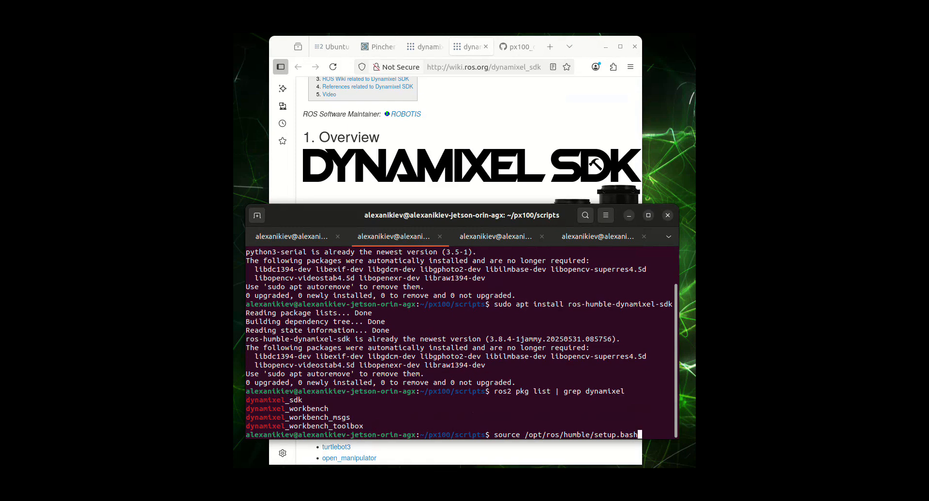
drag(494, 435, 637, 434)
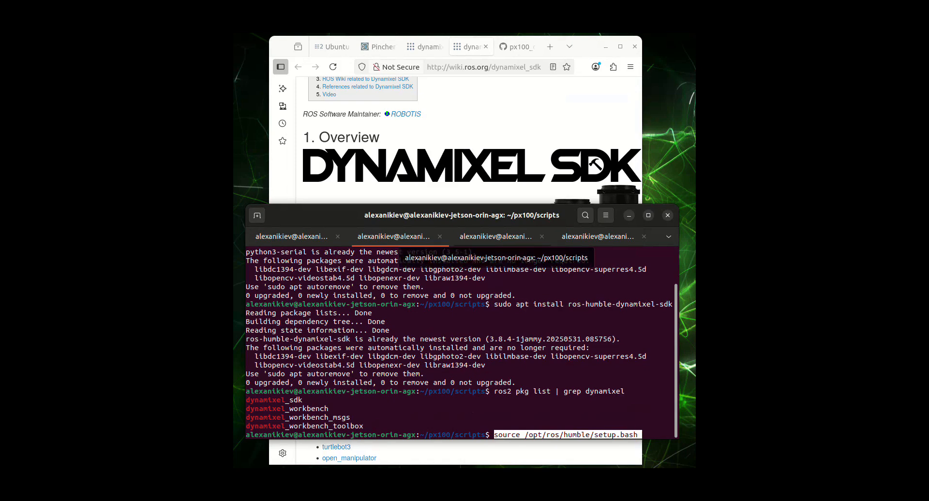
Step: Start the prepared ./px100_commander.py node in its terminal session and highlight its two log messages
click(495, 237)
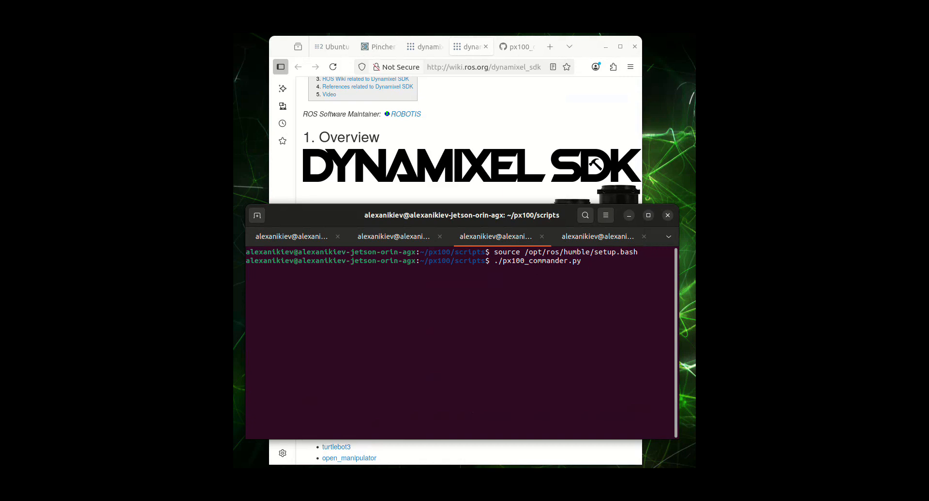
key(Return)
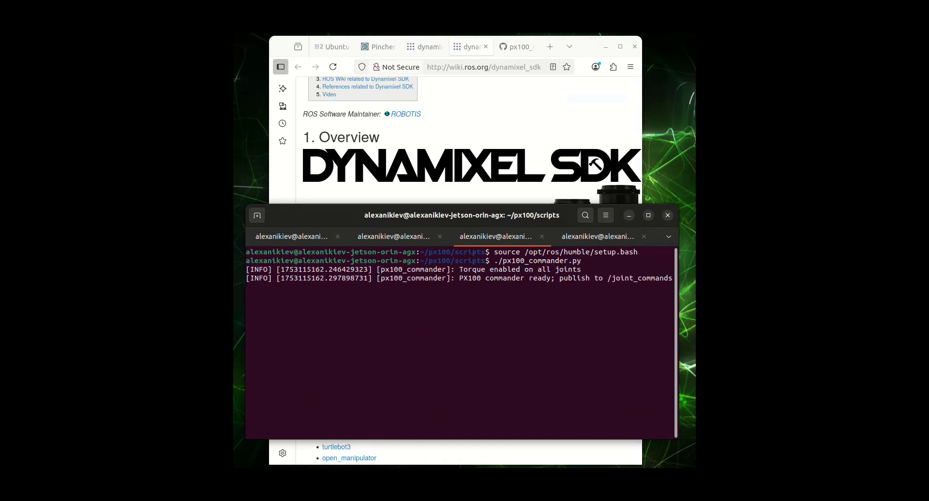
drag(459, 270, 581, 269)
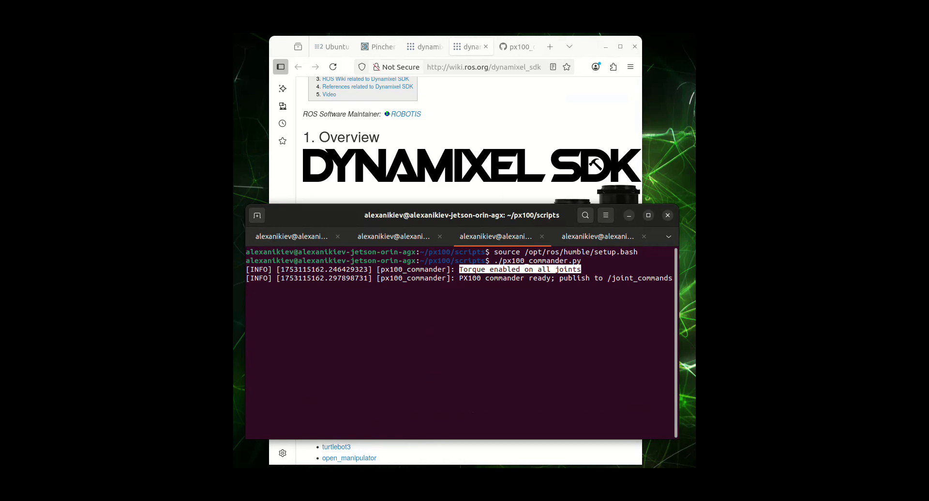
drag(459, 278, 672, 279)
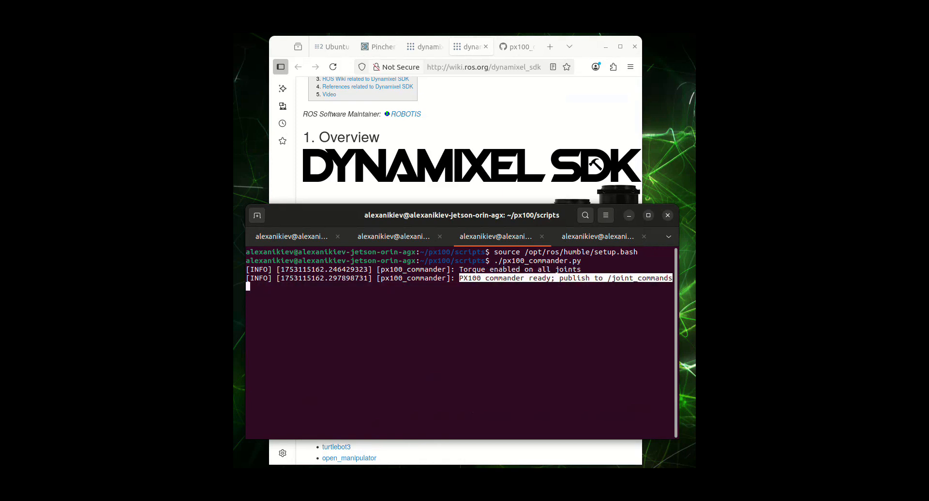
click(673, 279)
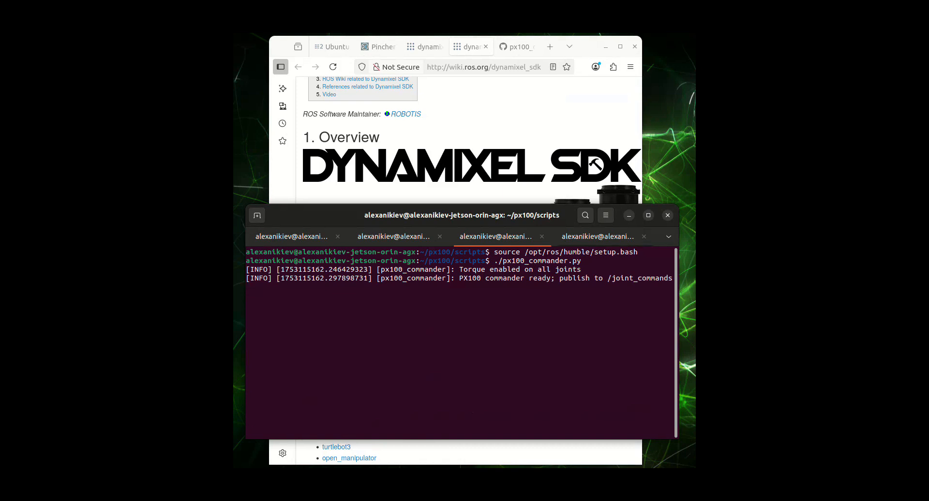
Step: Run 'ros2 topic list | grep joint_commands' in the other sourced terminal session and compare the topic with the commander node's log
key(ctrl+Page_Down)
key(Up)
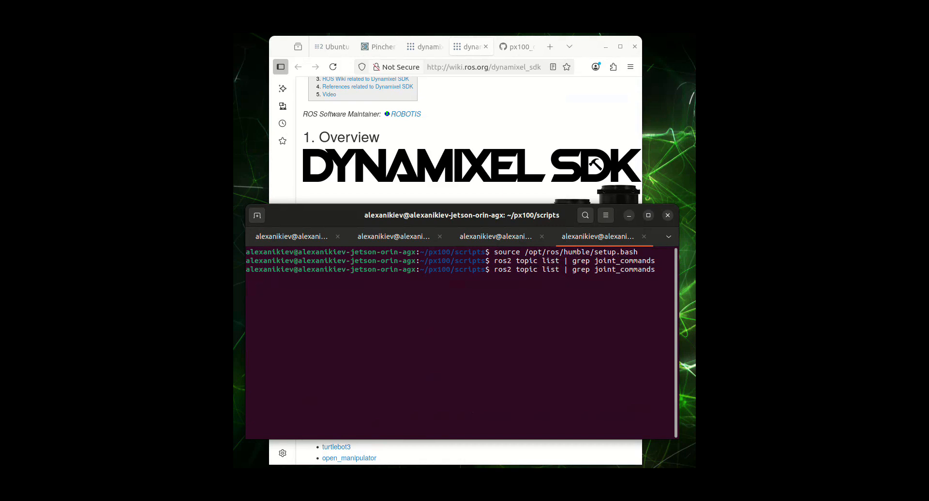
key(Return)
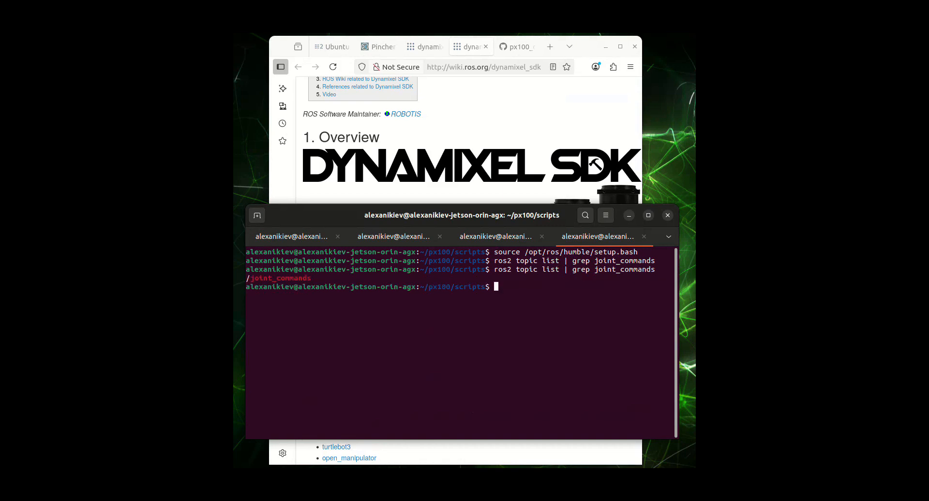
drag(246, 278, 311, 278)
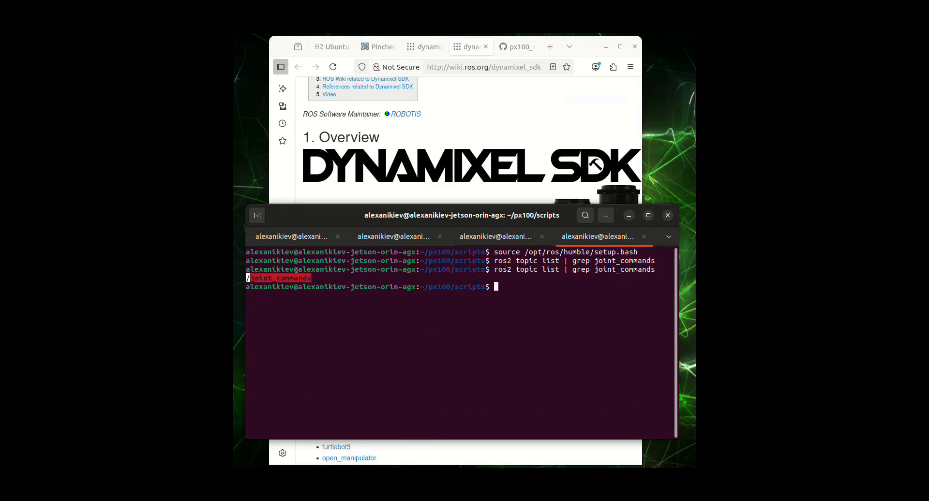
key(ctrl+Page_Up)
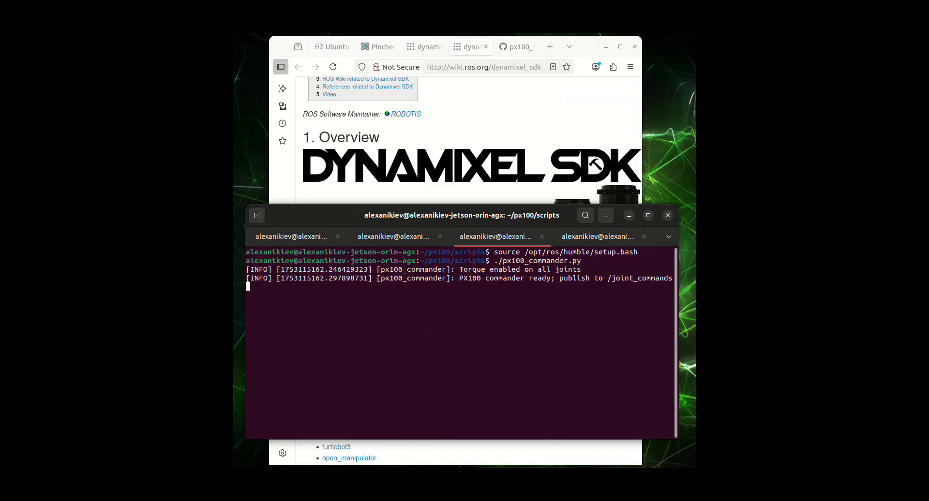
drag(559, 278, 672, 278)
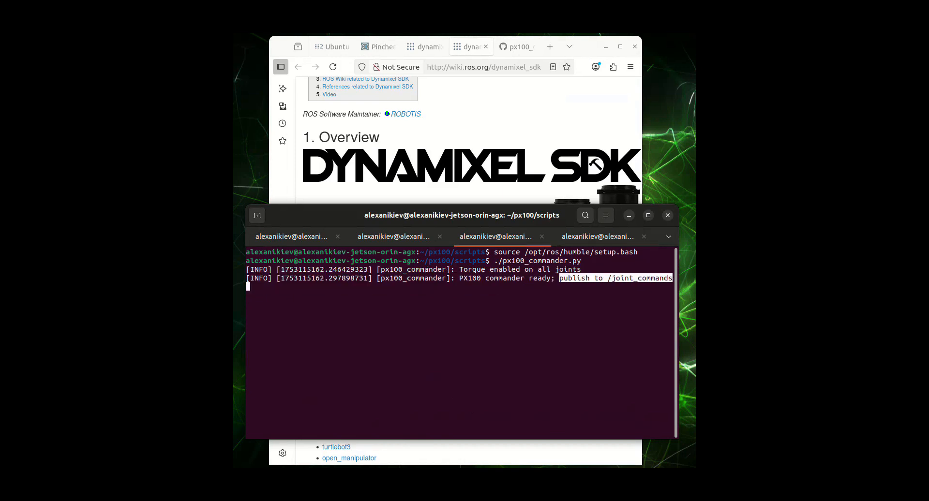
Step: Publish one sensor_msgs/msg/JointState message to /joint_commands with waist, shoulder, elbow, wrist and gripper all at 0.0, and return to the commander log
key(ctrl+Page_Down)
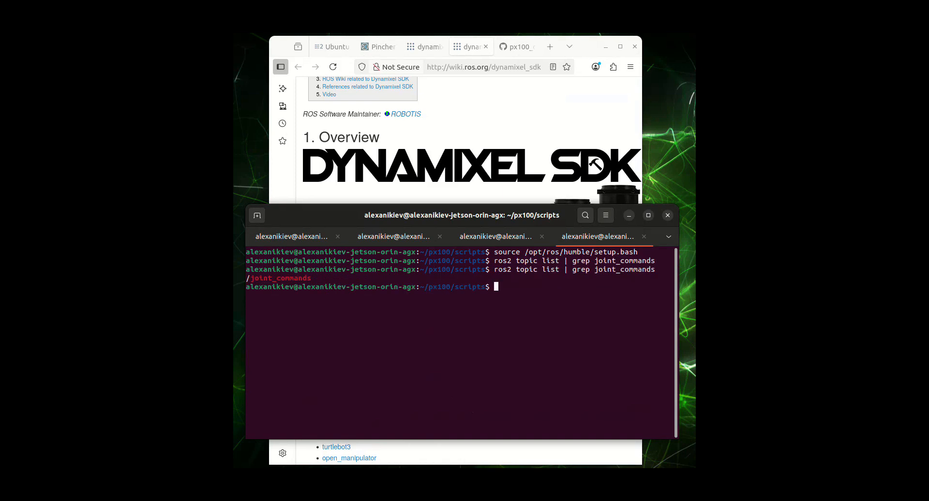
key(Up)
key(Up)
key(Up)
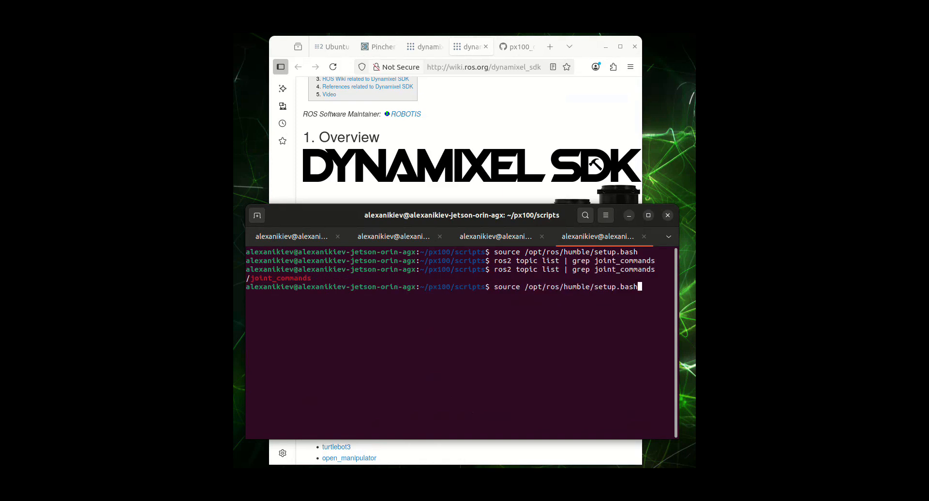
key(Down)
key(Up)
key(Up)
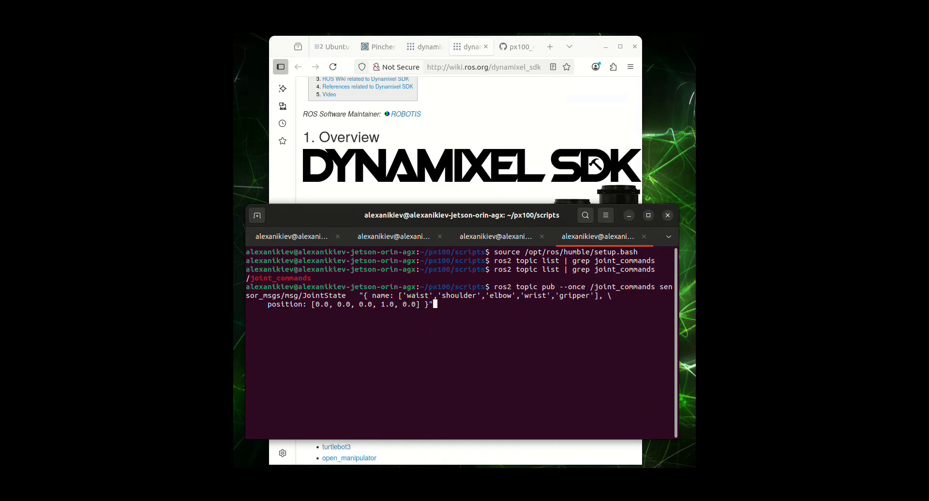
key(Left)
key(Left)
key(Left)
key(Left)
key(Left)
key(Left)
key(Left)
key(Left)
key(Left)
key(Left)
key(Left)
key(BackSpace)
text(0)
key(Right)
key(Right)
key(Right)
key(Right)
key(Right)
key(Right)
key(Right)
key(Right)
key(Right)
key(Right)
key(Return)
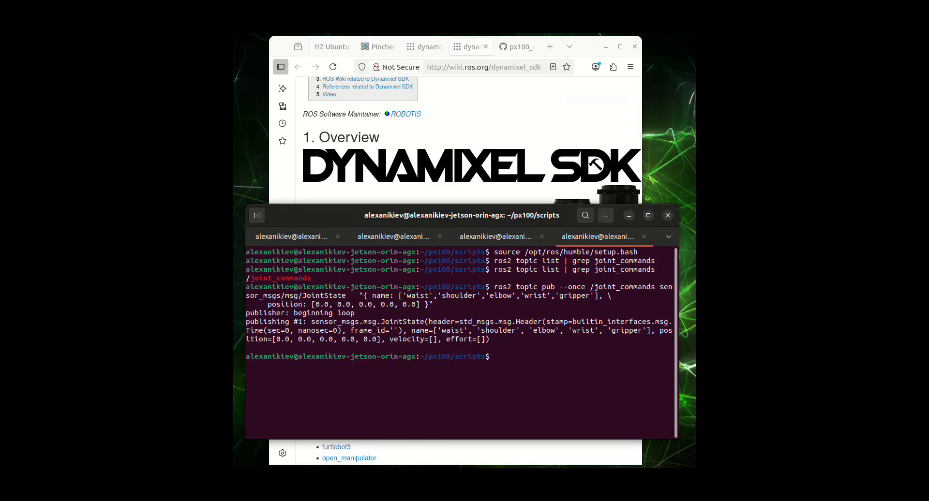
key(ctrl+Page_Up)
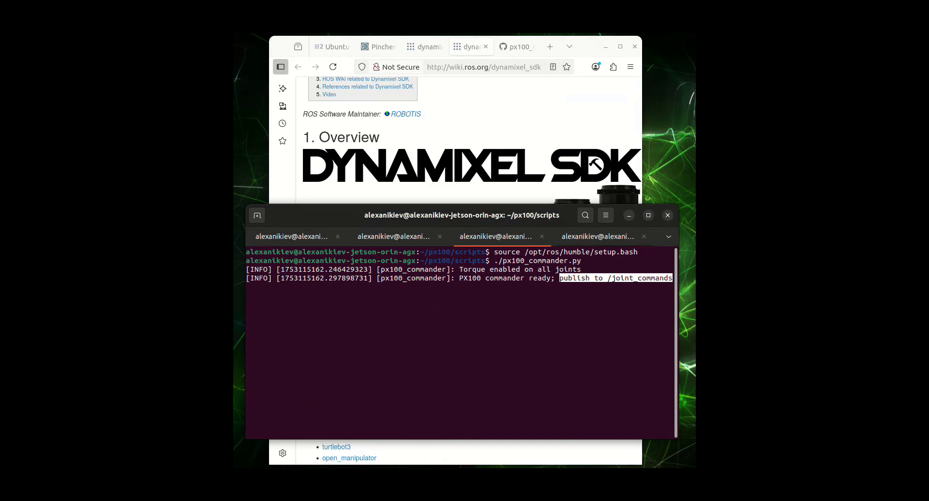
Step: Publish one JointState message to /joint_commands with the wrist at 1.0 and the waist, shoulder, elbow and gripper at 0.0
key(ctrl+Page_Down)
key(Up)
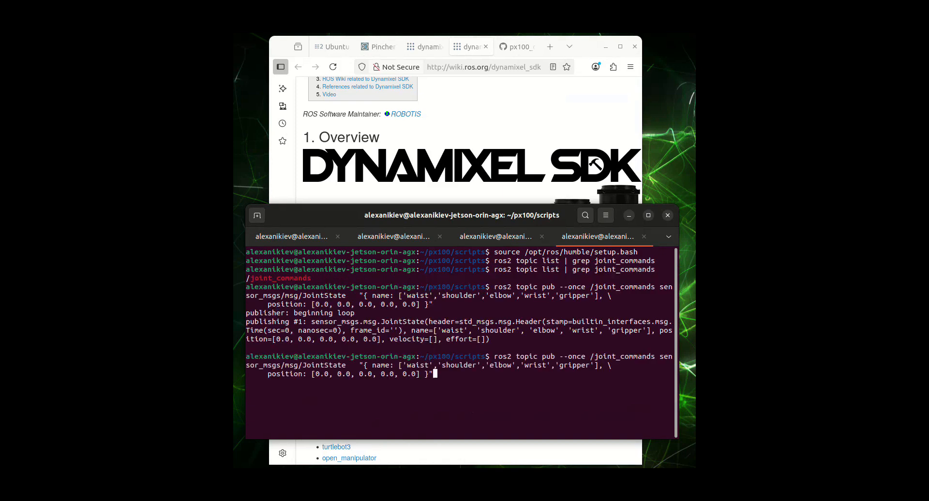
key(Left)
key(Left)
key(Left)
key(Left)
key(Left)
key(Left)
key(Left)
key(Left)
key(Left)
key(Left)
key(Left)
key(BackSpace)
text(1)
key(Right)
key(Right)
key(Right)
key(Right)
key(Right)
key(Right)
key(Right)
key(Right)
key(Right)
key(Right)
key(Right)
key(Return)
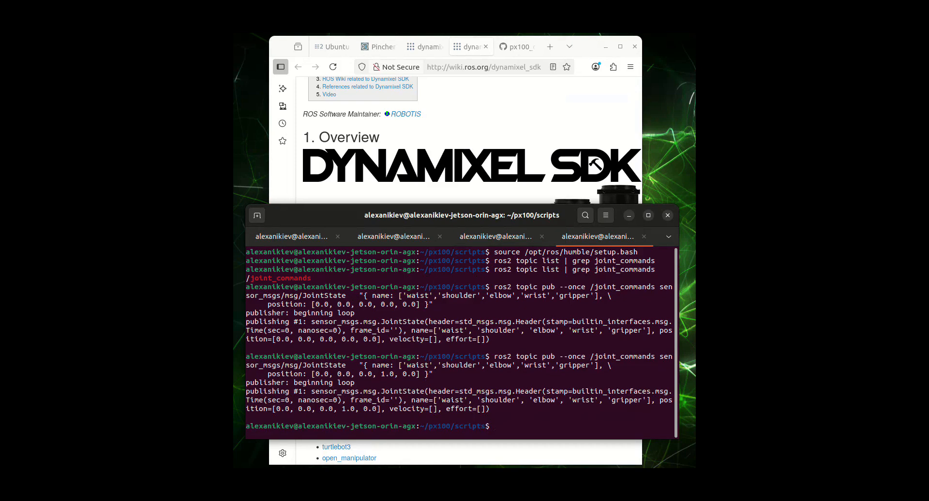
Step: Highlight /joint_commands in the publish command, stop the running topic echo, and highlight /joint_states in its recalled 'ros2 topic echo' command
drag(589, 287, 655, 287)
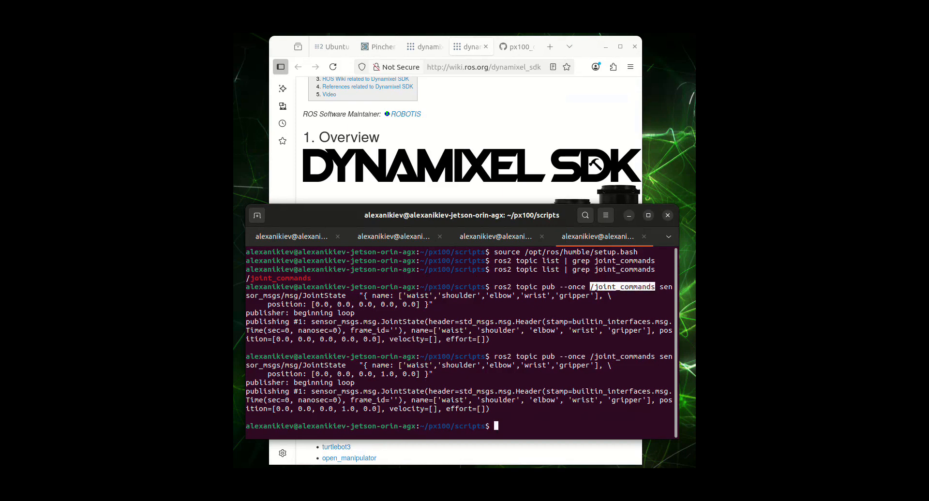
click(291, 237)
scroll(462, 343, up, 4)
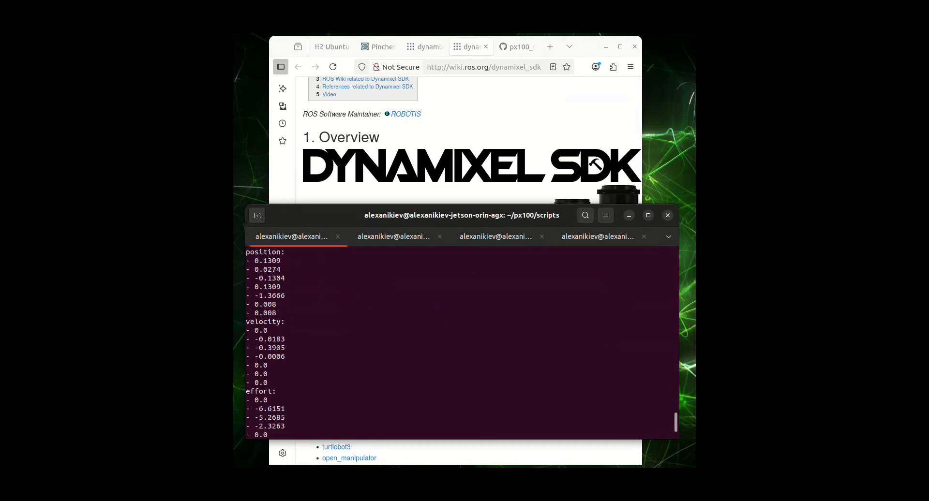
key(ctrl+c)
key(Up)
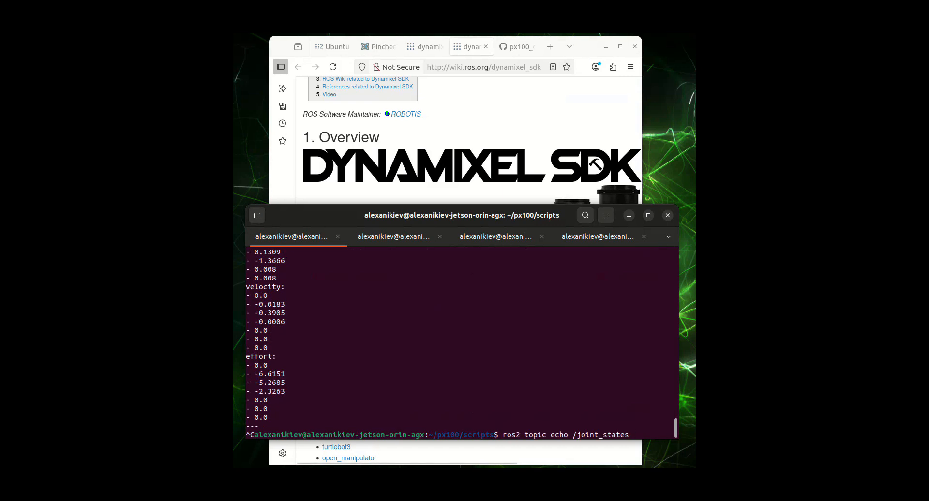
drag(572, 435, 631, 435)
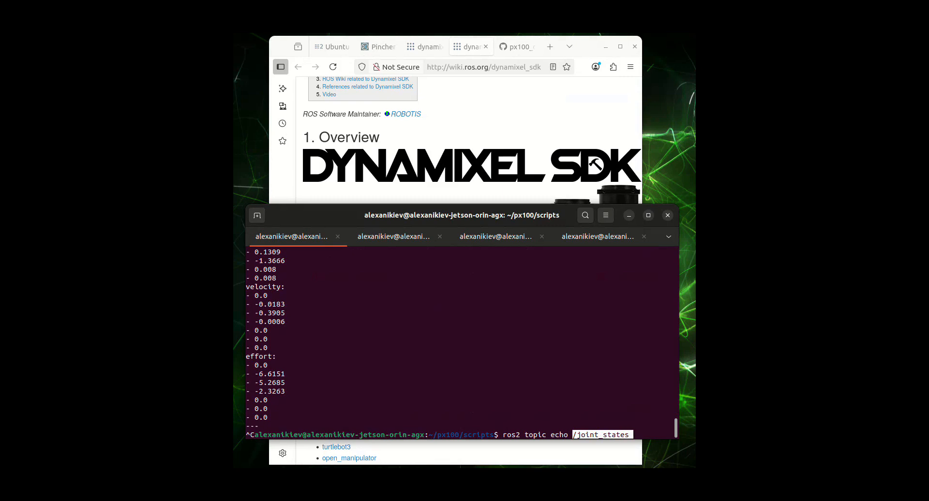
click(597, 236)
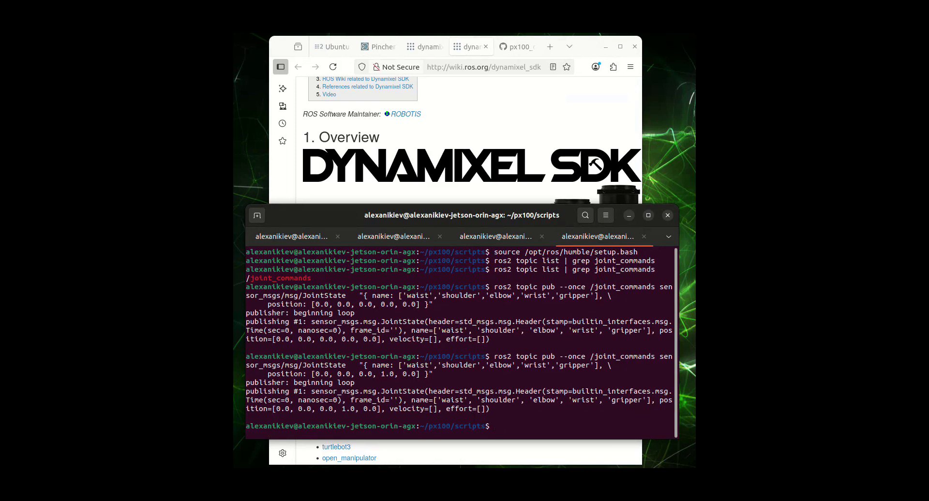
Step: Switch to px100_commander.py in VS Code, comment out 'joint_commands' in the create_subscription call and uncomment 'joint_states'
click(233, 199)
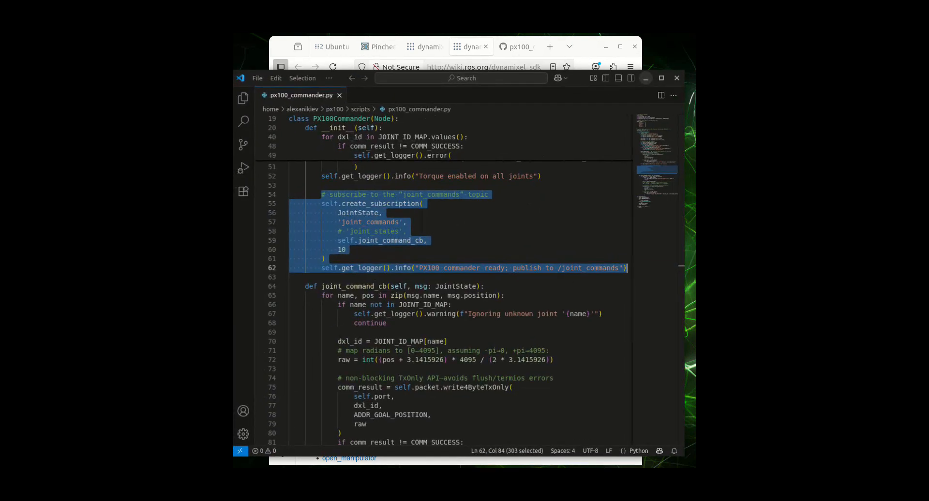
click(346, 249)
click(338, 222)
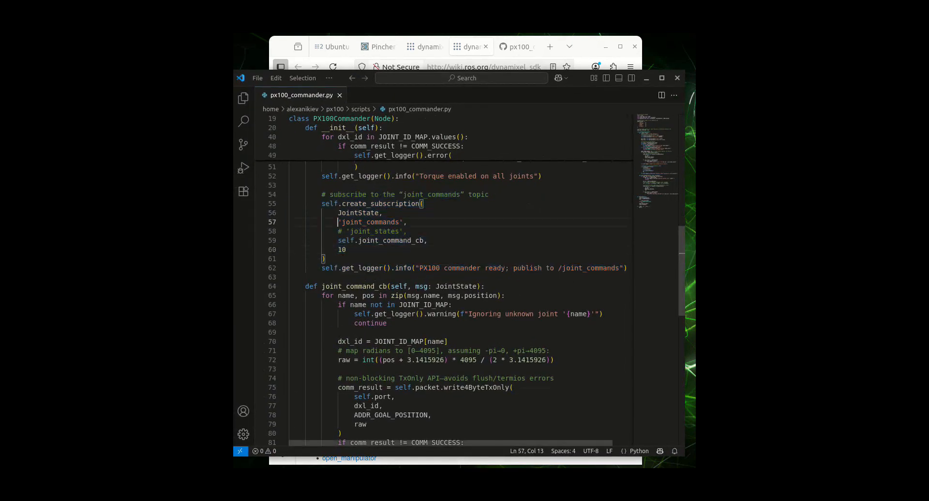
key(ctrl+slash)
key(Down)
key(ctrl+slash)
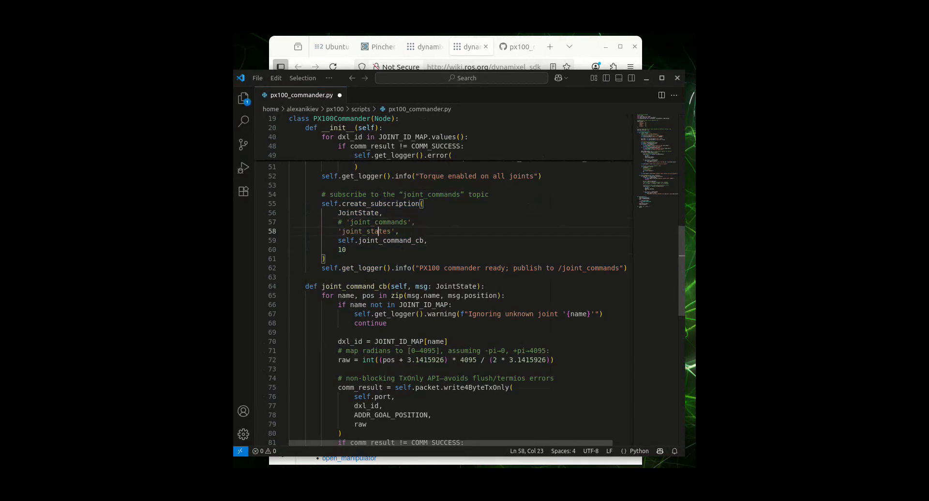
Step: Replace the topic name with joint_states in the subscription comment and the commander-ready log message, and return to the terminal session holding the echo command
double_click(378, 232)
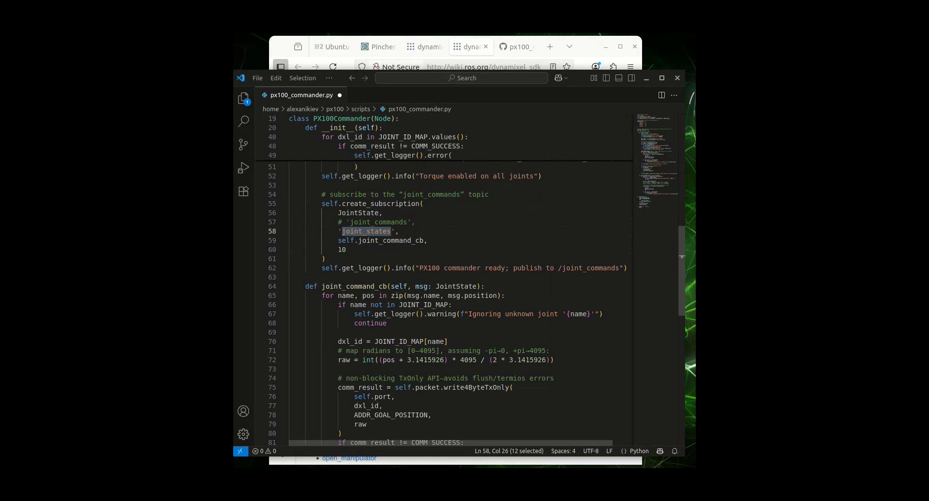
drag(400, 194, 464, 194)
key(ctrl+v)
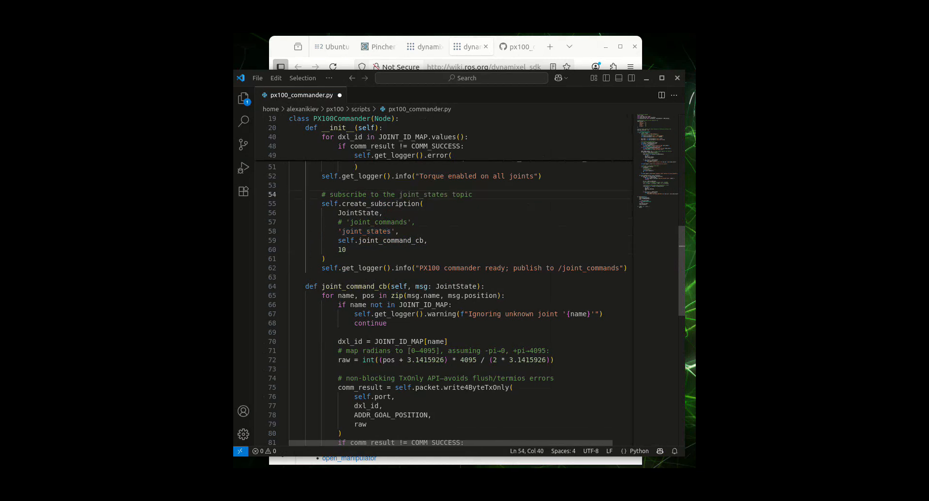
double_click(590, 268)
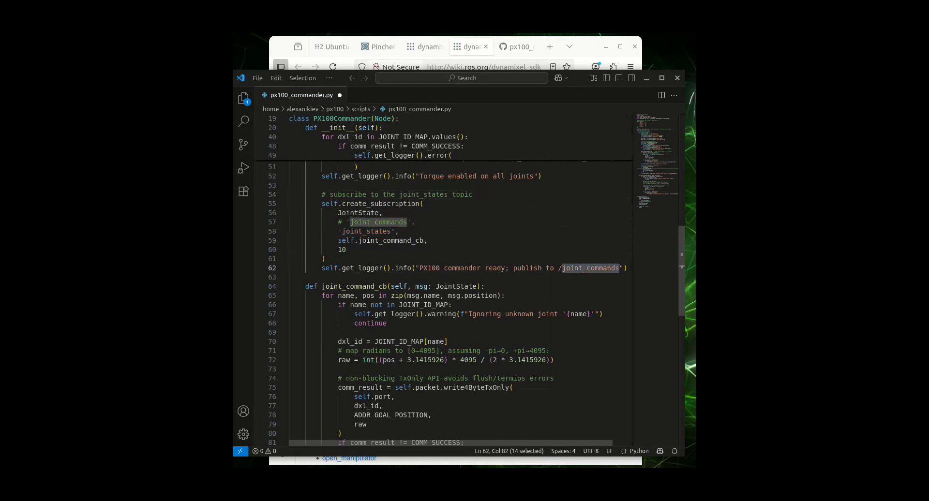
key(ctrl+v)
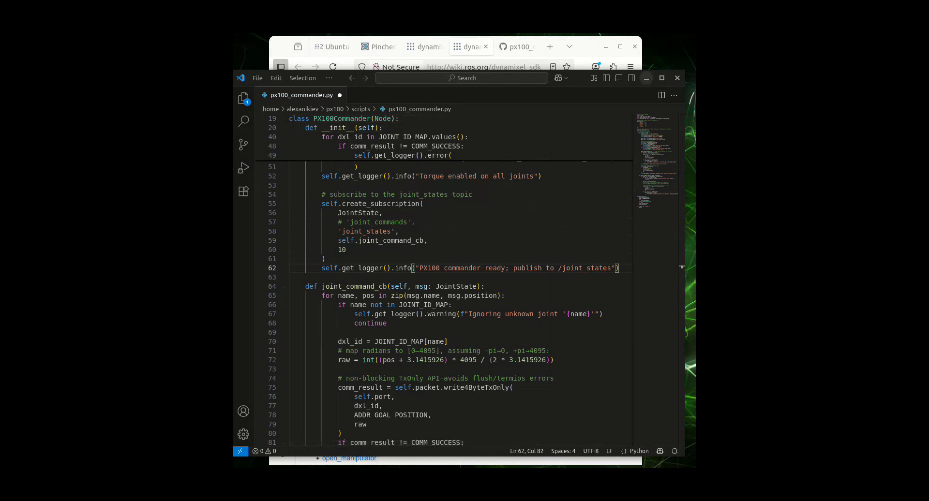
click(646, 78)
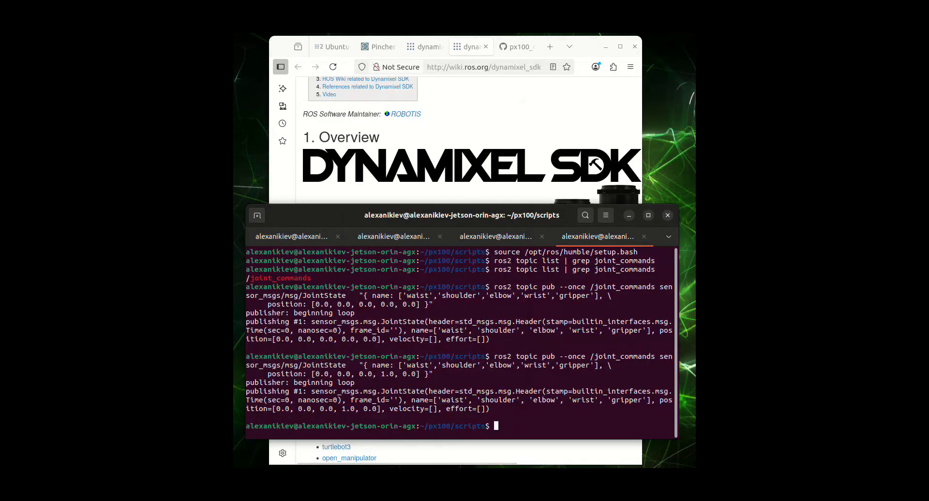
key(alt+1)
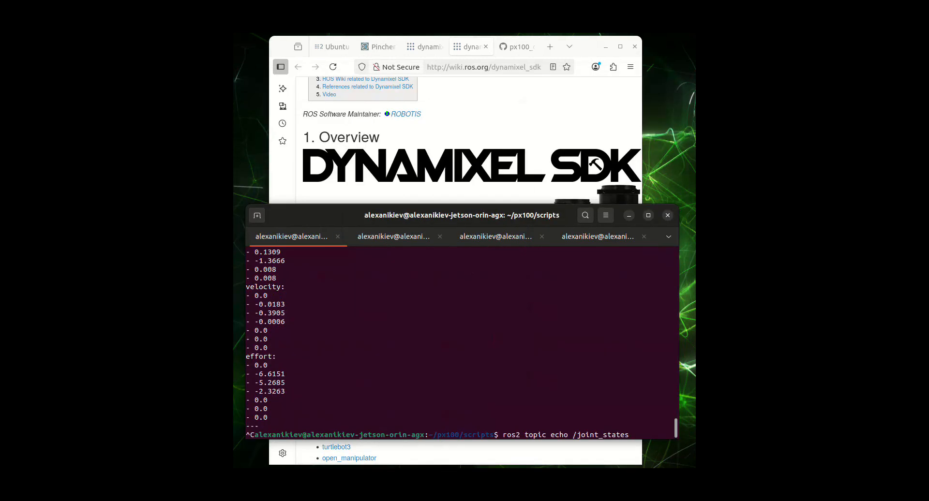